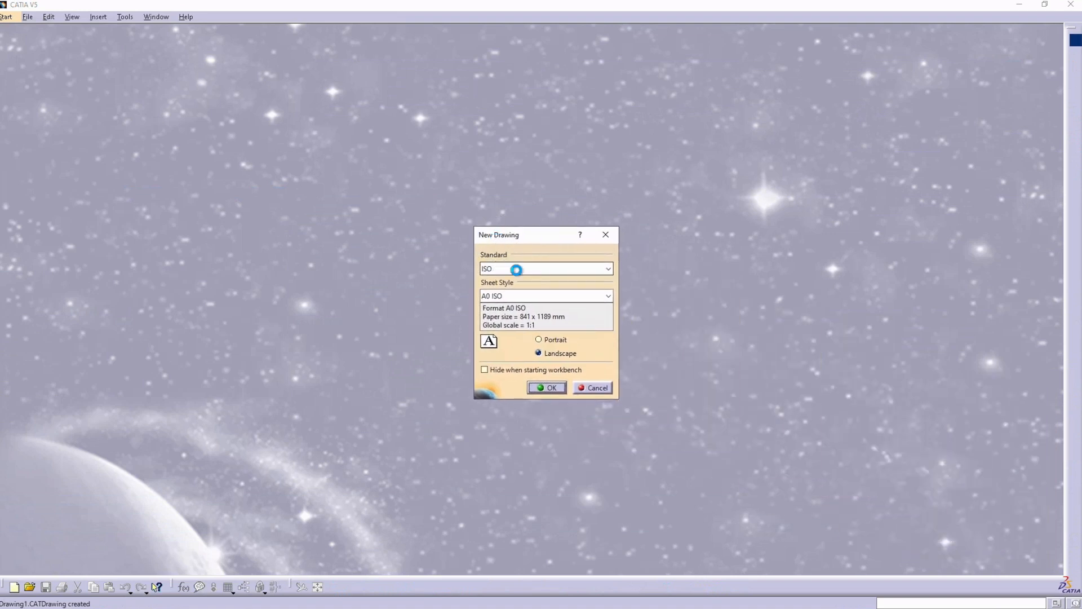
Step: Create a new landscape drawing using the ANSI standard and the Letter sheet style
left_click(516, 269)
left_click(515, 282)
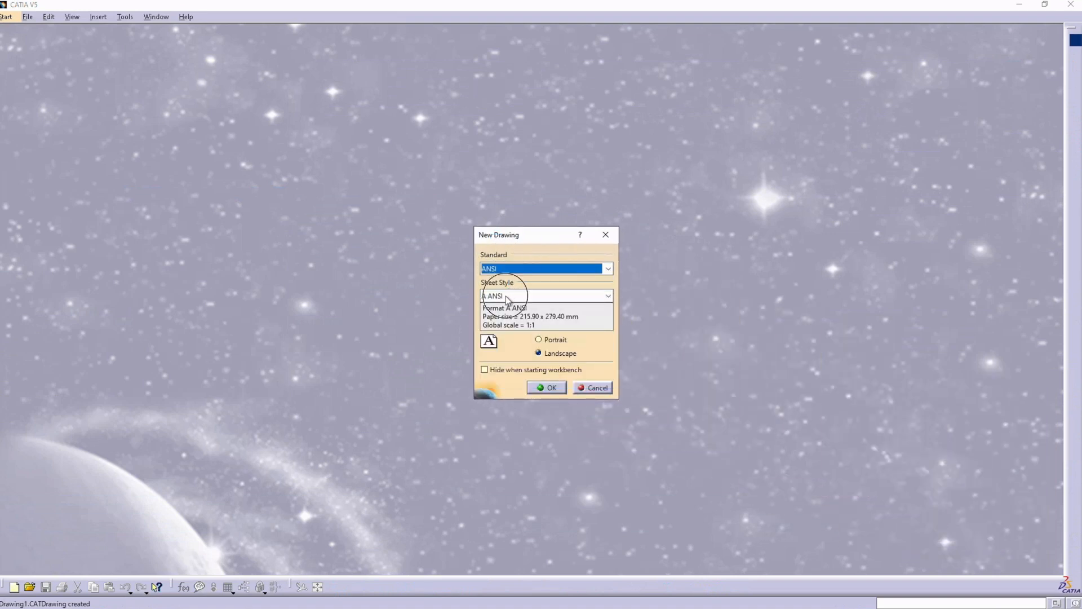
left_click(509, 297)
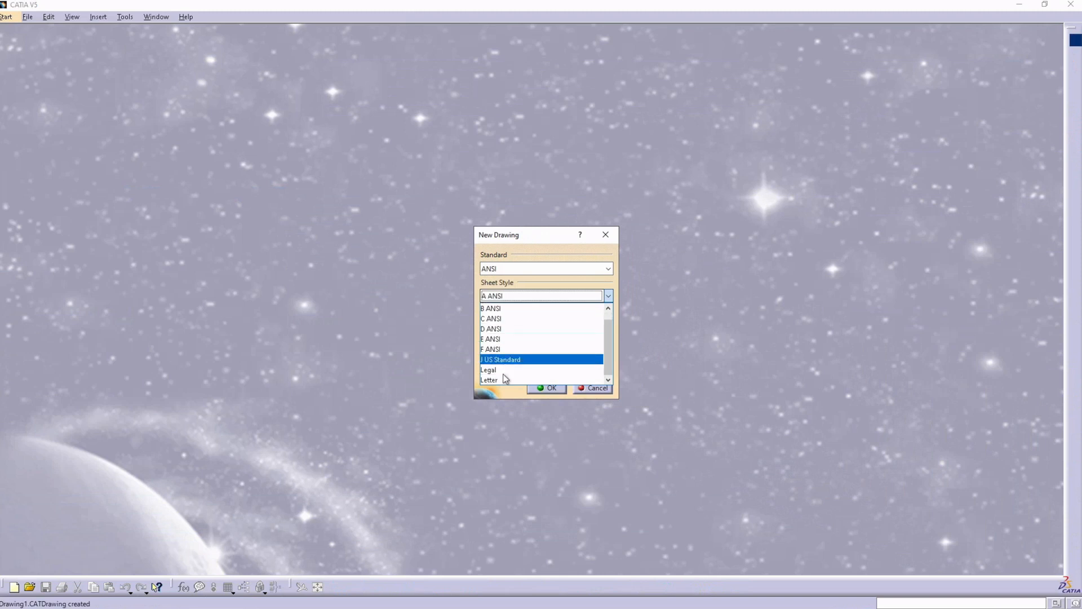
left_click(496, 380)
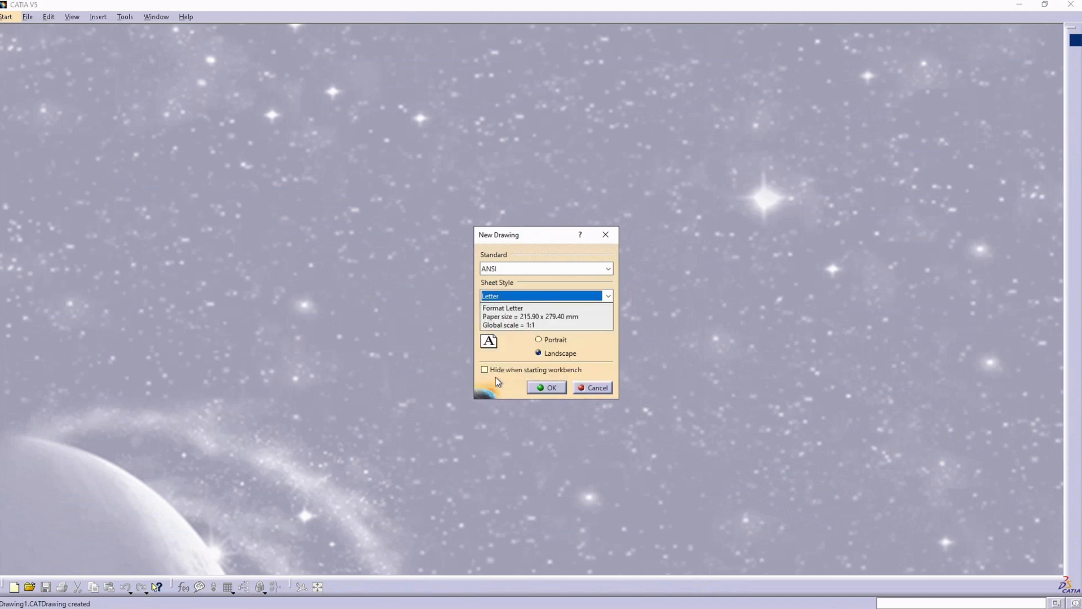
left_click(539, 389)
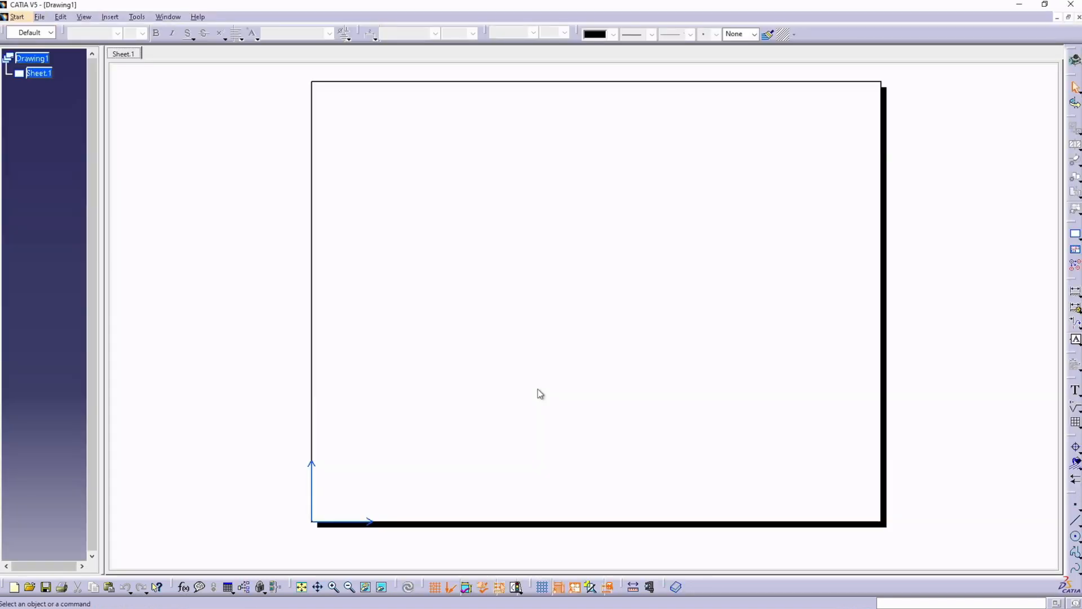
Step: Set the length unit to Inch (in) in the program's units options
left_click(137, 16)
left_click(167, 132)
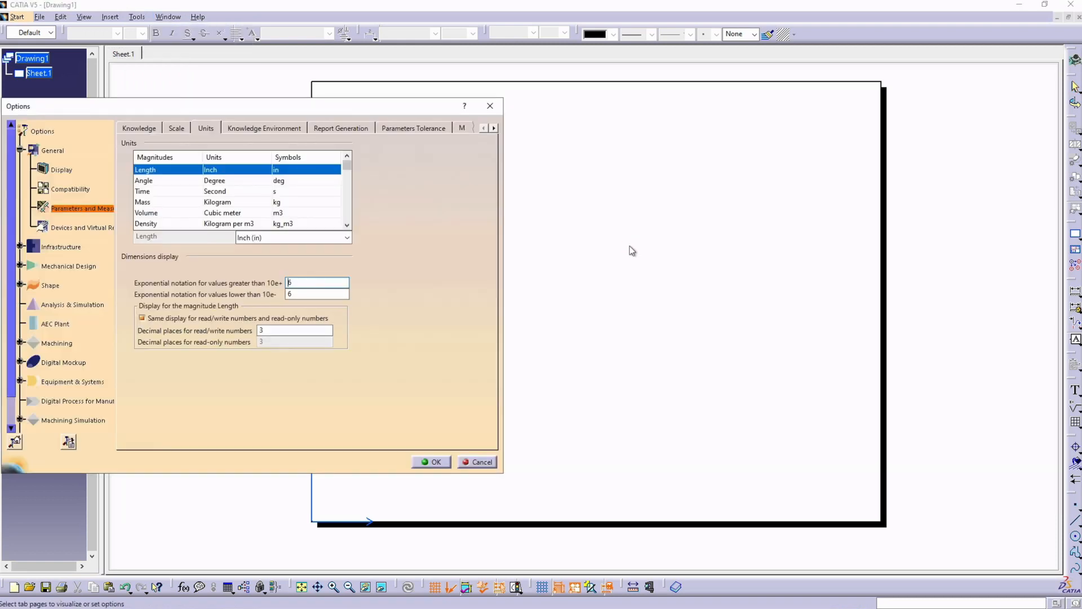
left_click_drag(224, 107, 328, 108)
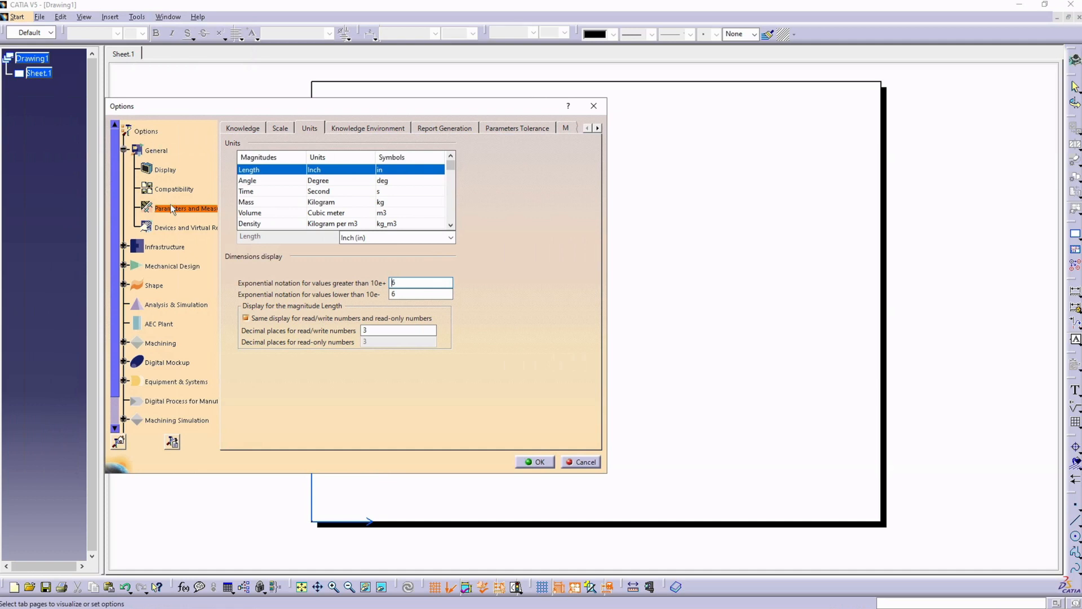
left_click(359, 239)
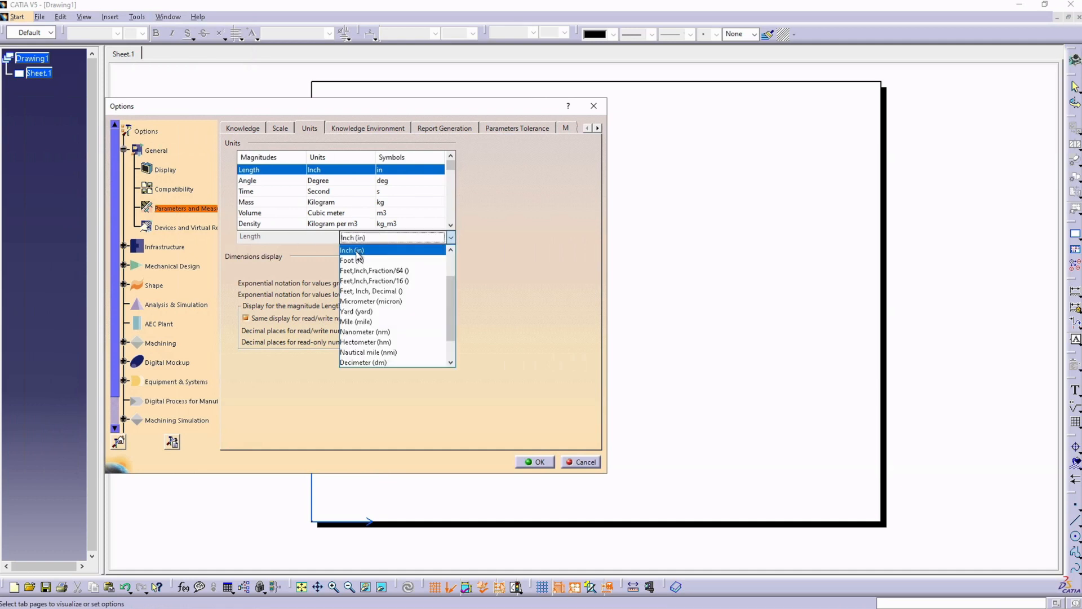
left_click(357, 251)
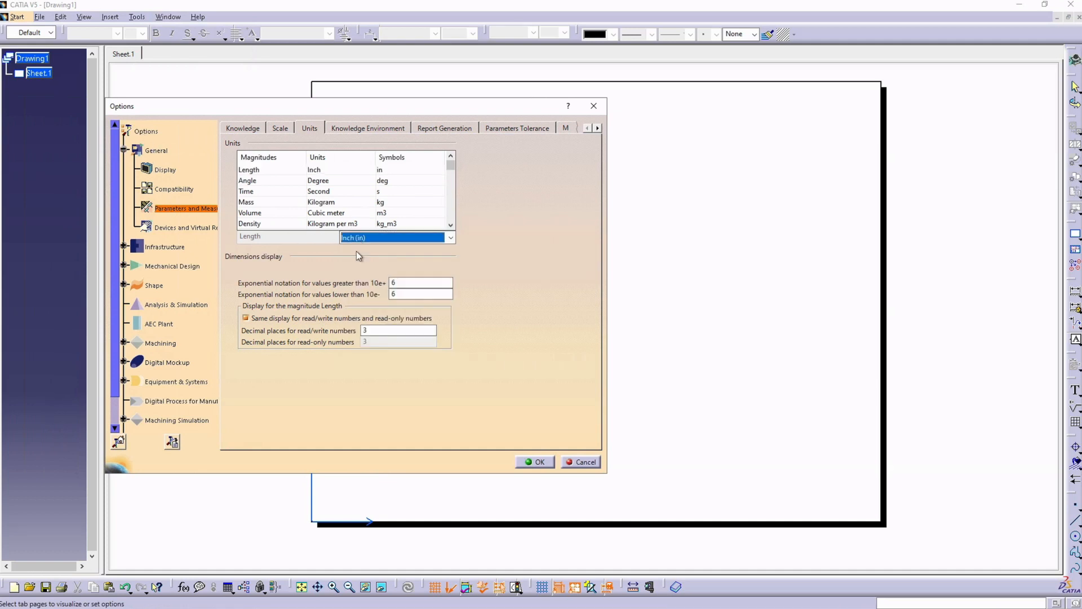
Step: Set the drafting grid to 0.25 in primary spacing with 1 graduation, and display the grid on the sheet
left_click(124, 266)
left_click(167, 314)
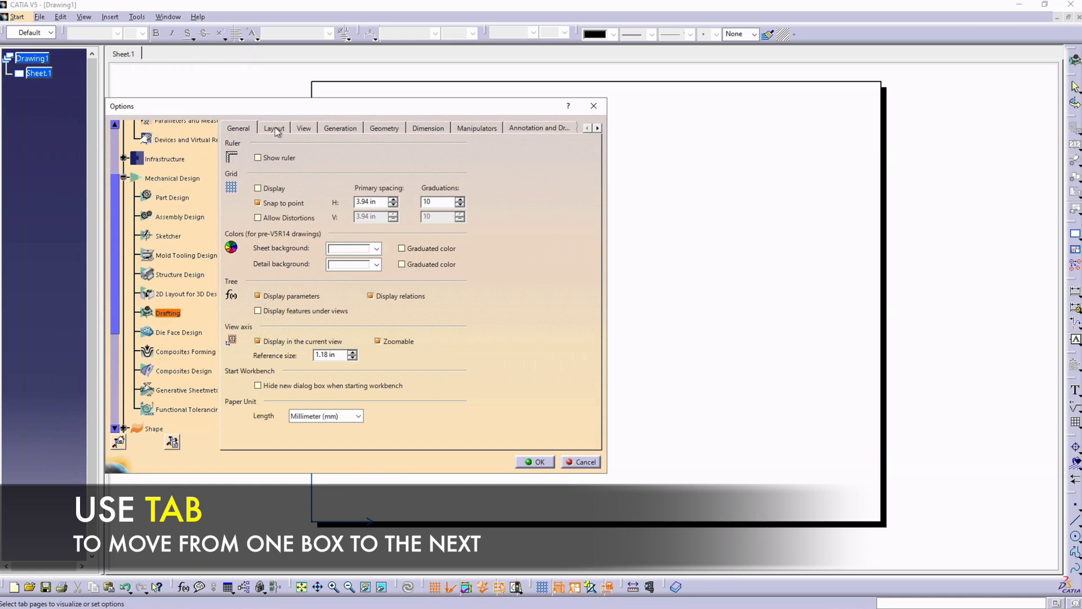
left_click_drag(379, 202, 342, 205)
key("Tab")
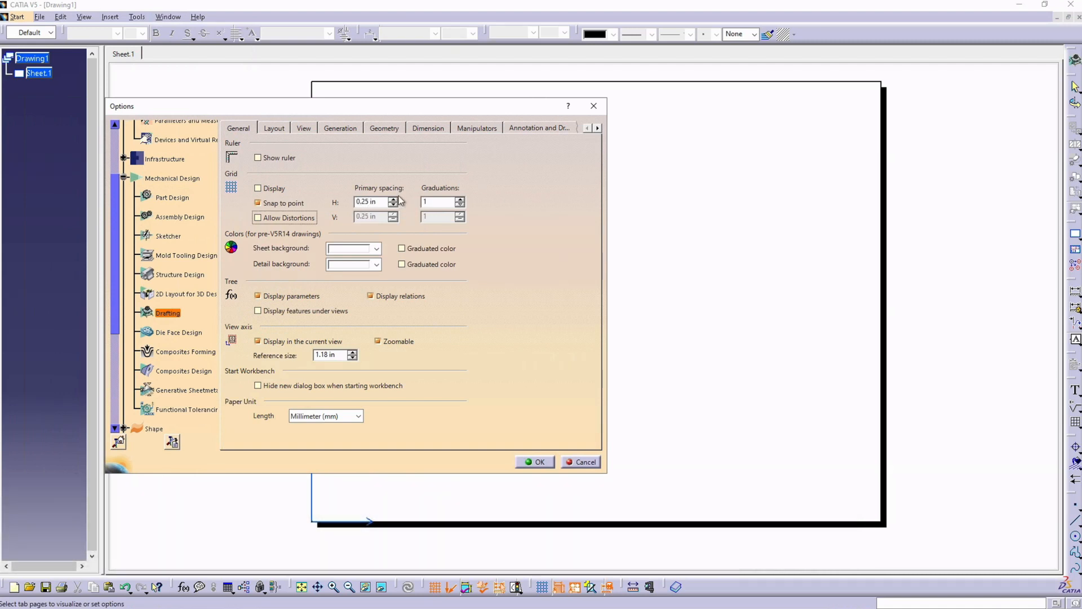
left_click(534, 462)
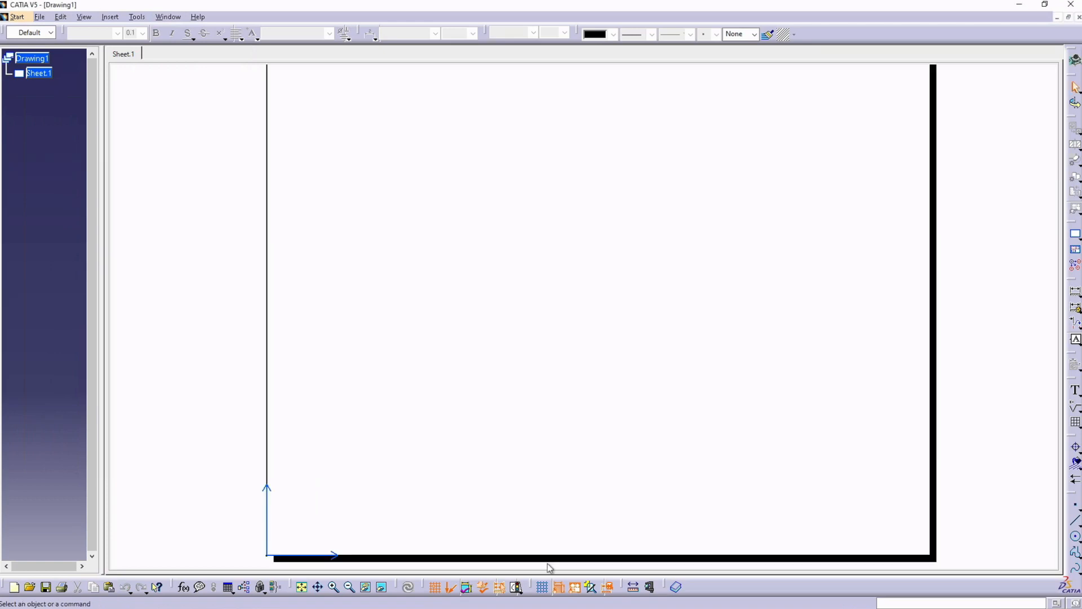
left_click(542, 587)
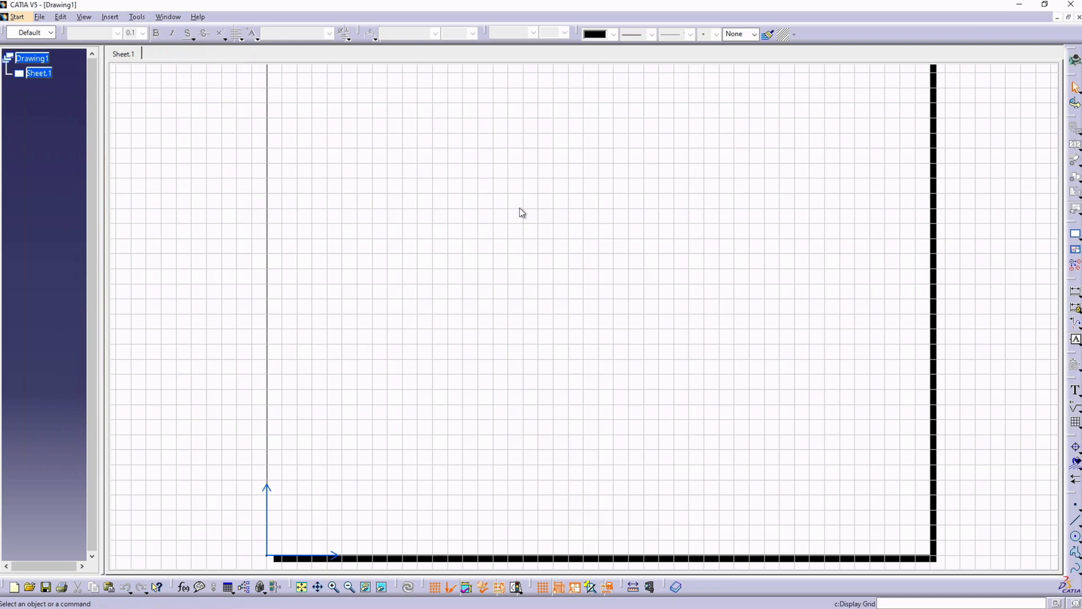
Step: Save the drawing in the Summer B - EGR120 folder, named with the author's name followed by _TITLEBLOCK
left_click(40, 16)
left_click(56, 113)
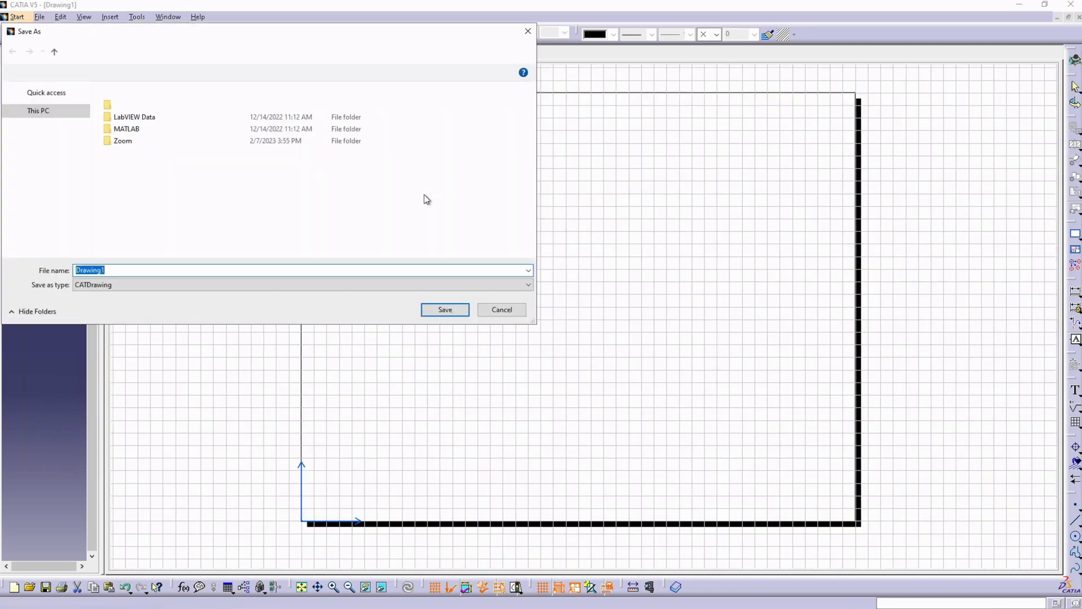
scroll(79, 220, "down", 1)
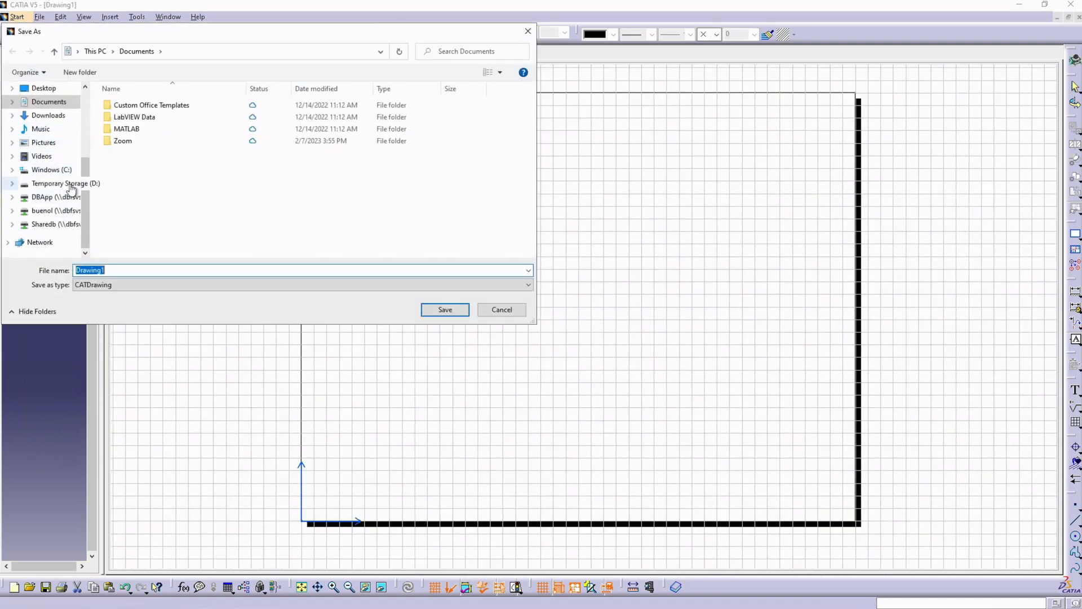
scroll(67, 180, "up", 3)
left_click(50, 133)
double_click(160, 136)
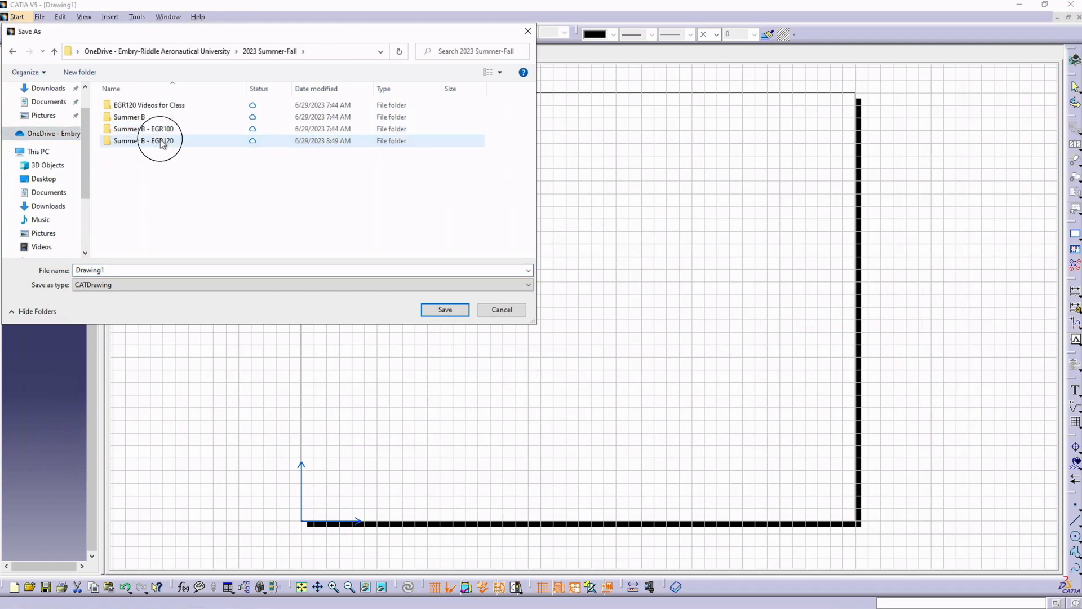
double_click(162, 141)
double_click(95, 270)
type("BUENOL_TITLEBLOCK")
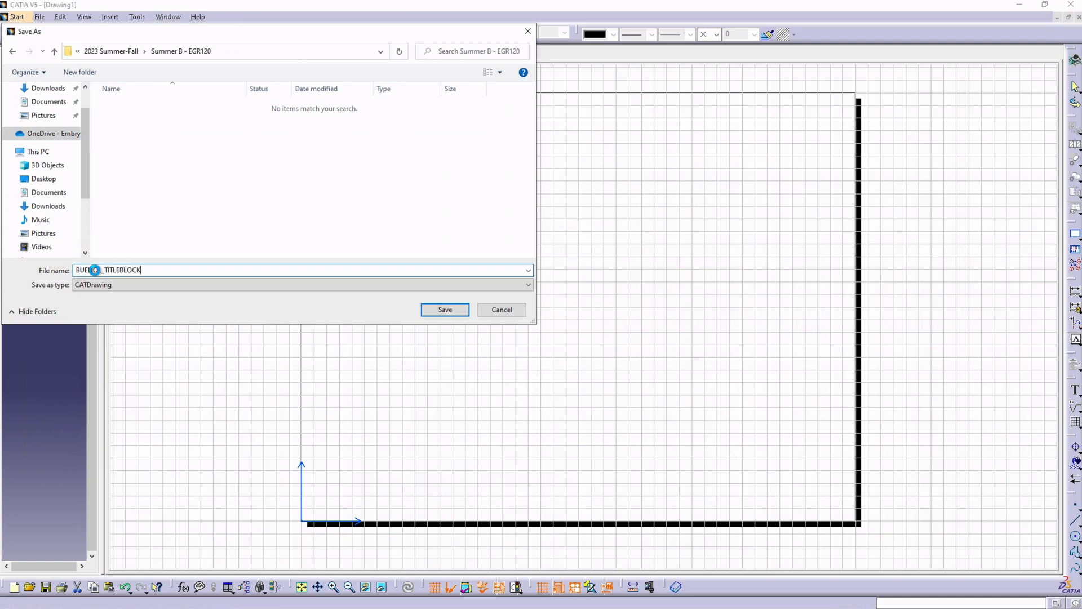
key("Return")
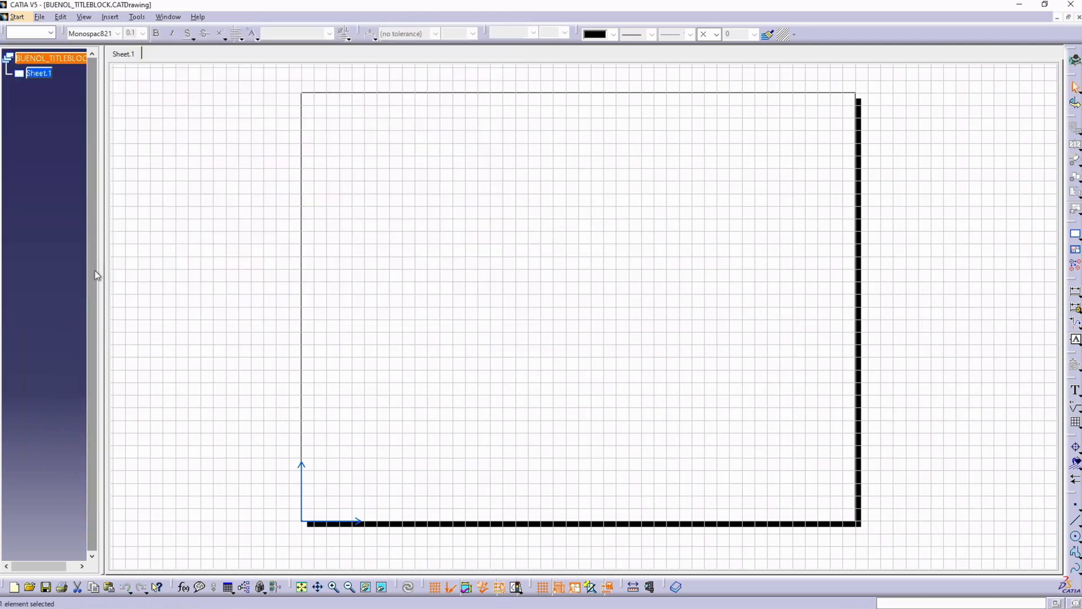
Step: Rename the drawing sheet as BLANK in its properties
right_click(48, 71)
left_click(73, 177)
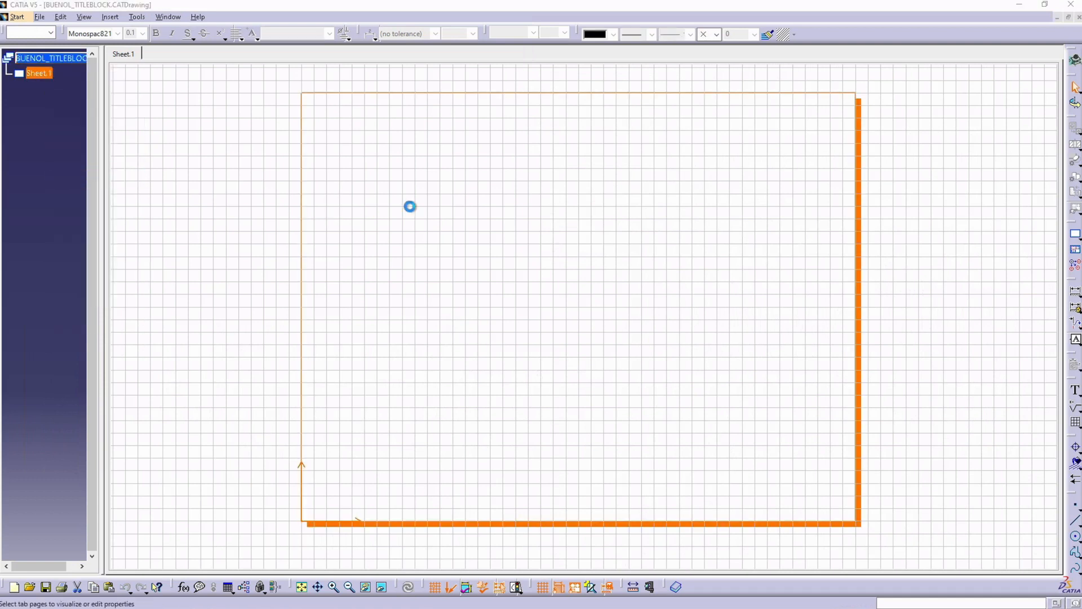
left_click_drag(825, 288, 779, 285)
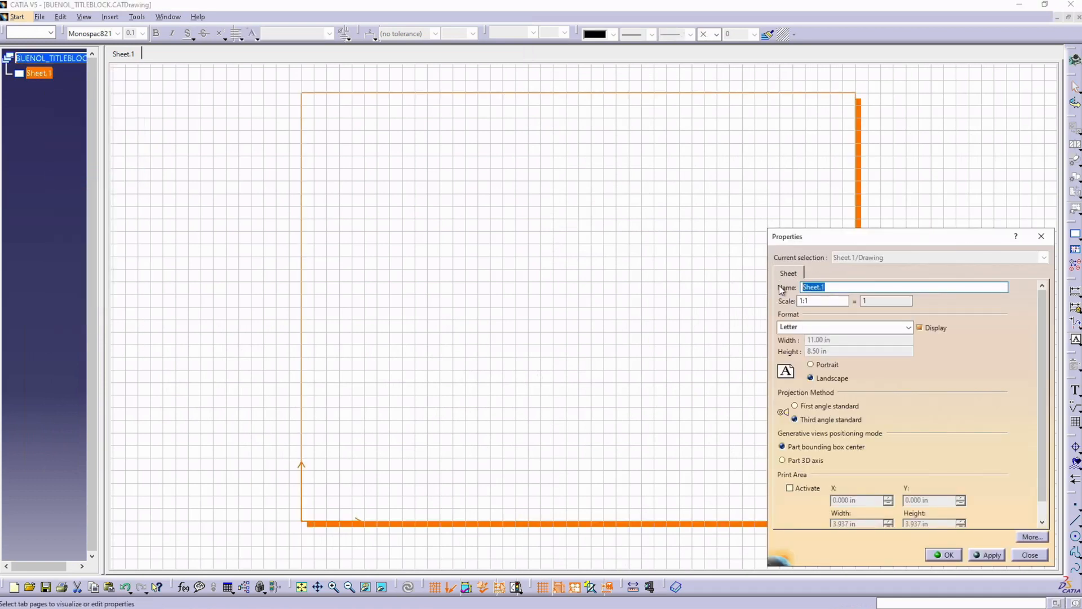
type("BLANK")
left_click(945, 555)
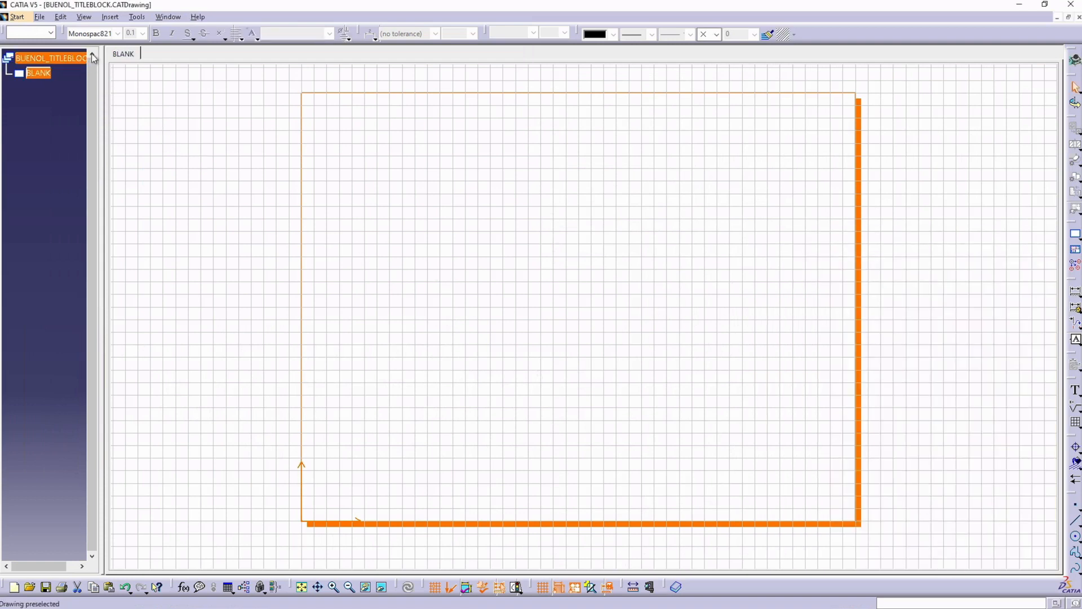
Step: Switch to the sheet background and draw a 10 by 7.5 in border rectangle, inset 0.5 in from the sheet edges
left_click(61, 18)
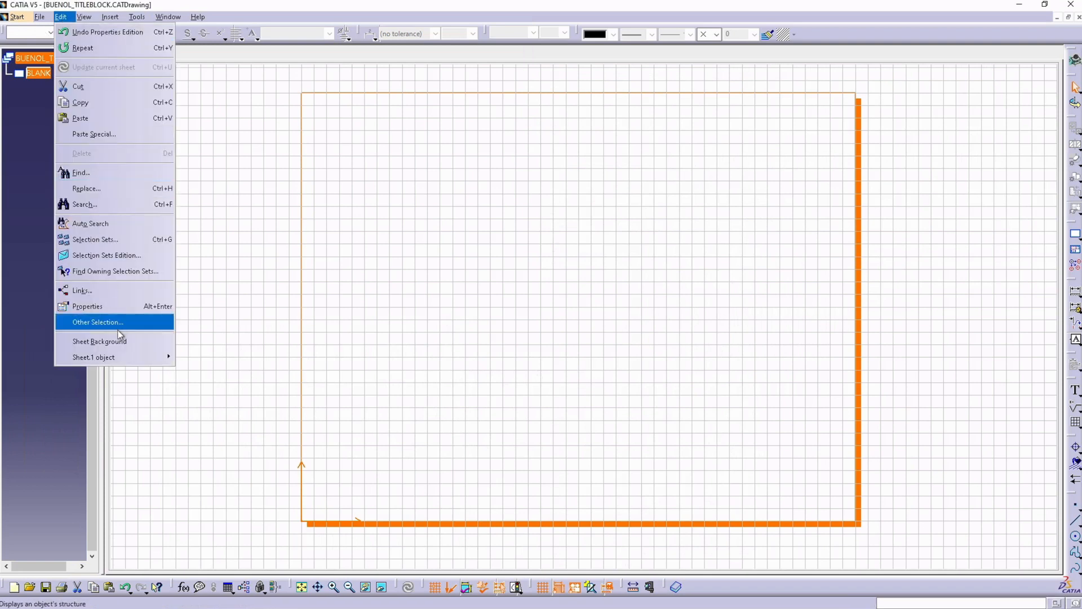
left_click(99, 341)
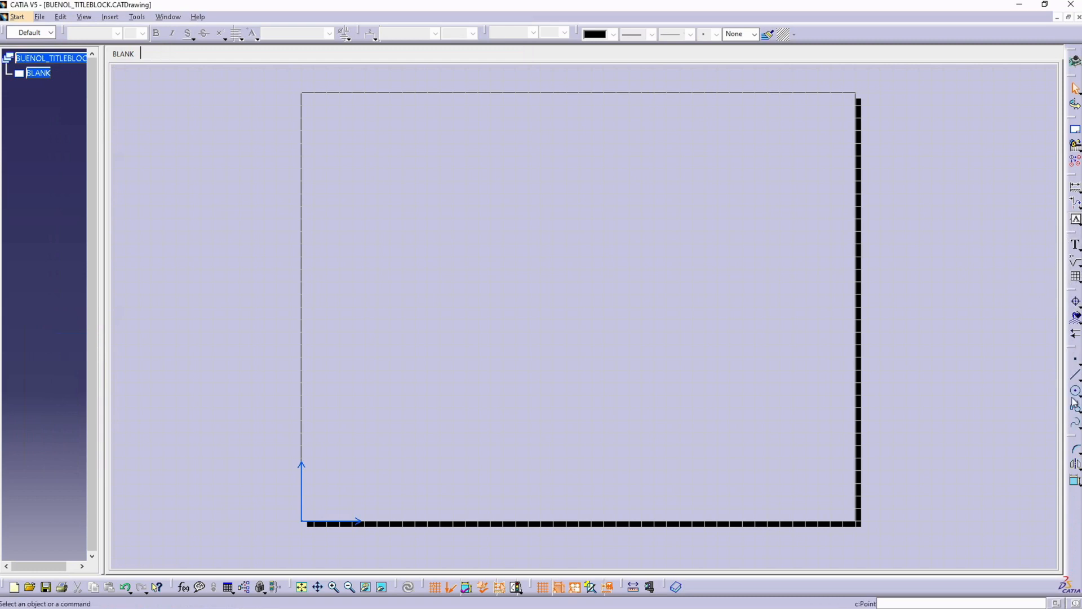
left_click(1078, 375)
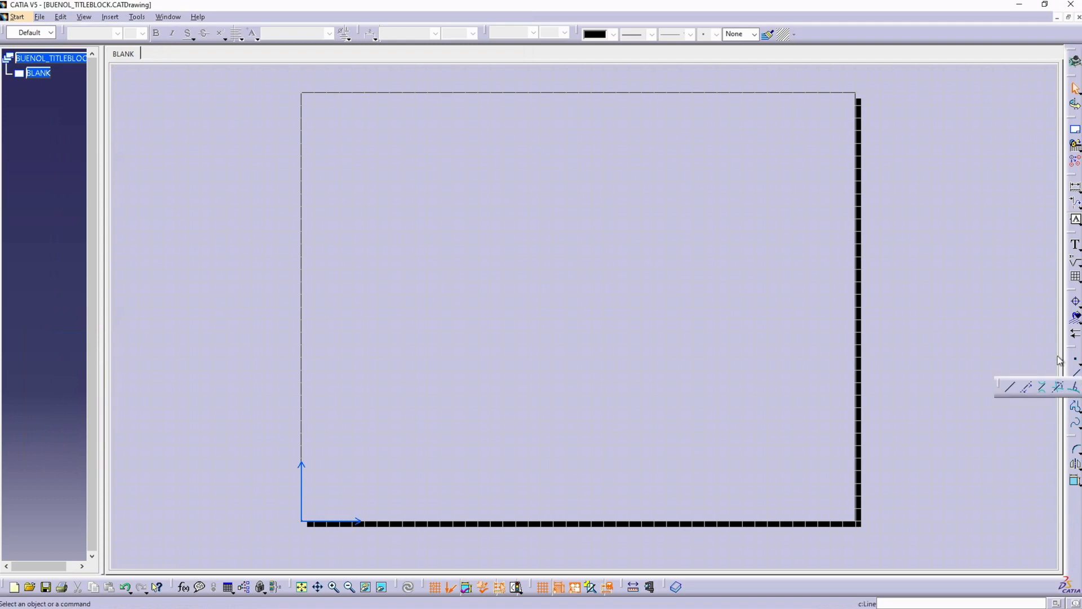
left_click(1078, 409)
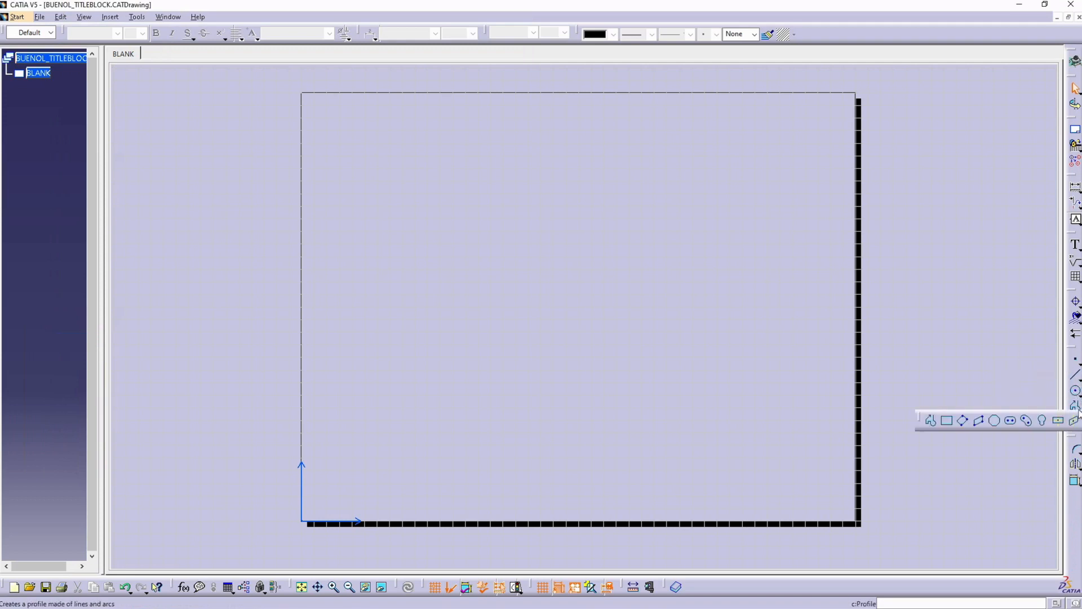
left_click(949, 422)
left_click(329, 493)
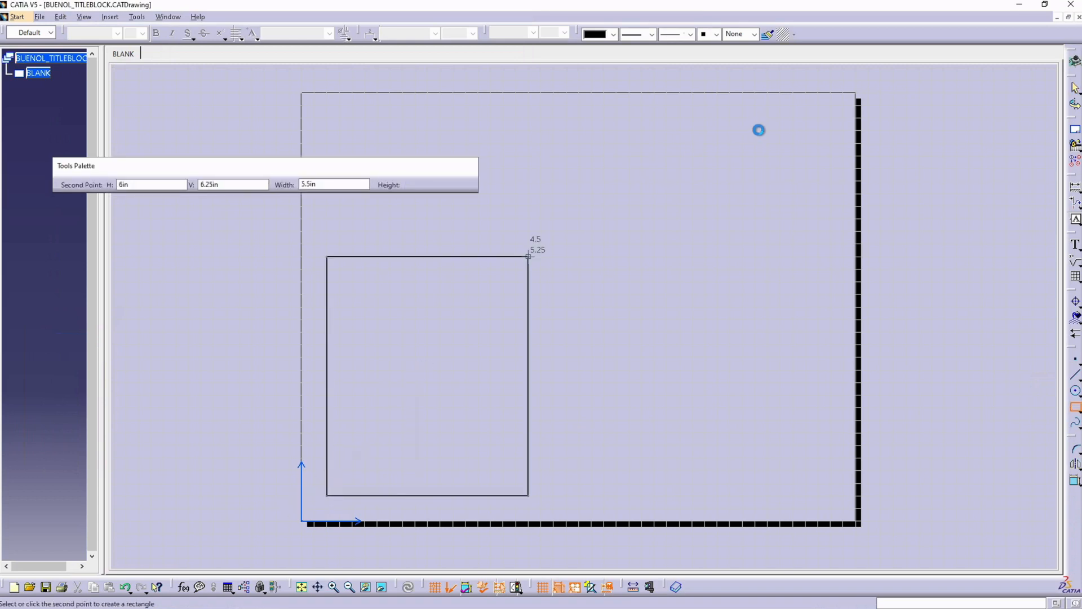
left_click(830, 119)
Step: Draw a 3 in horizontal line inward from the border's right edge, 0.25 in above its lower right corner
mouse_move(768, 408)
middle_mouse_down()
mouse_move(576, 336)
mouse_move(539, 291)
mouse_move(629, 276)
mouse_move(623, 262)
middle_mouse_up()
left_click(603, 304)
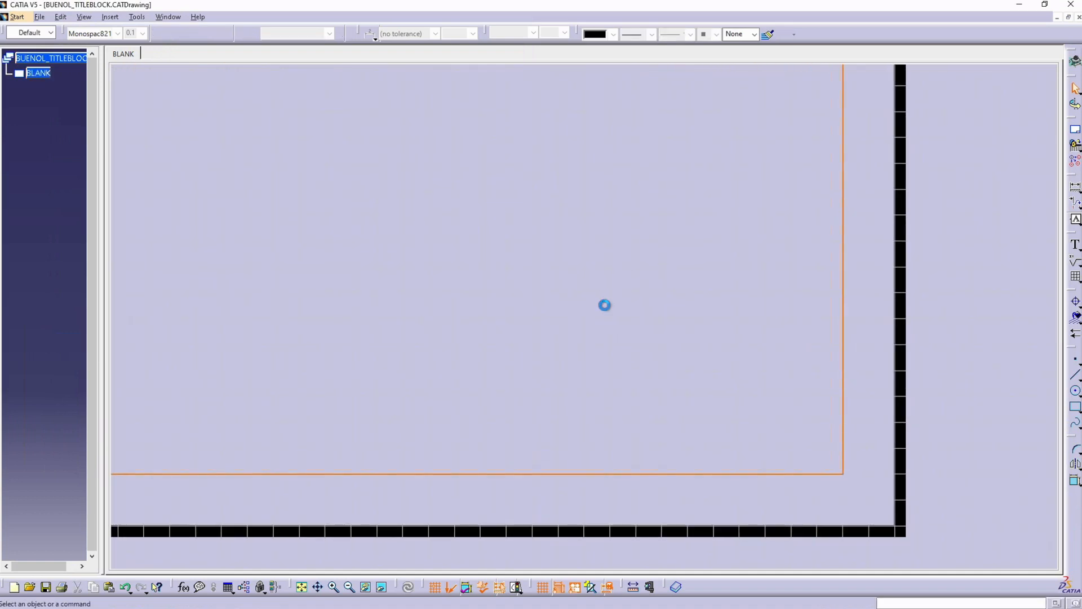
left_click(1075, 376)
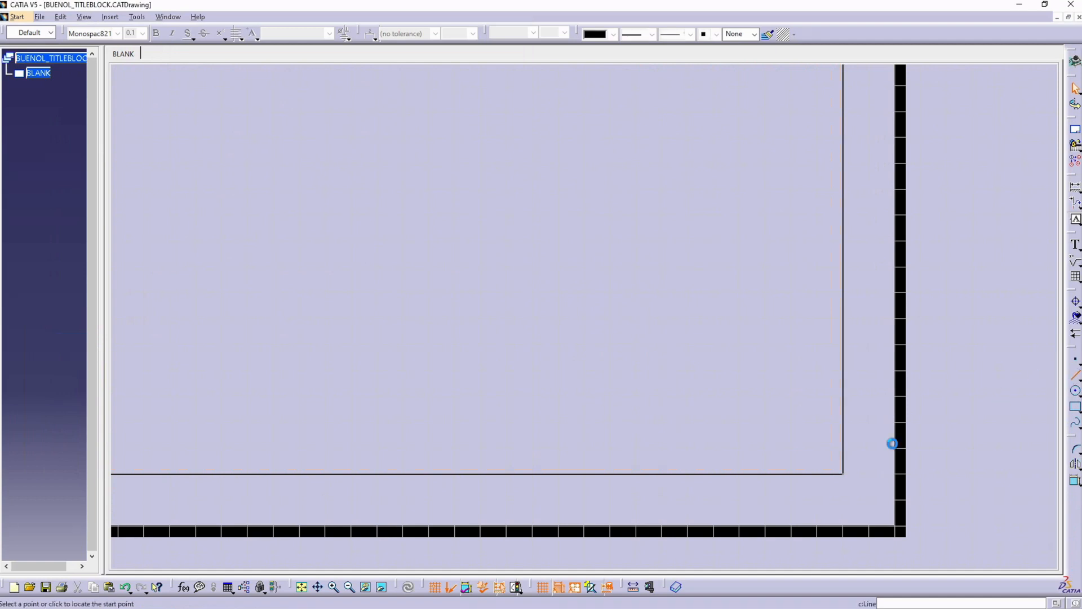
left_click(842, 449)
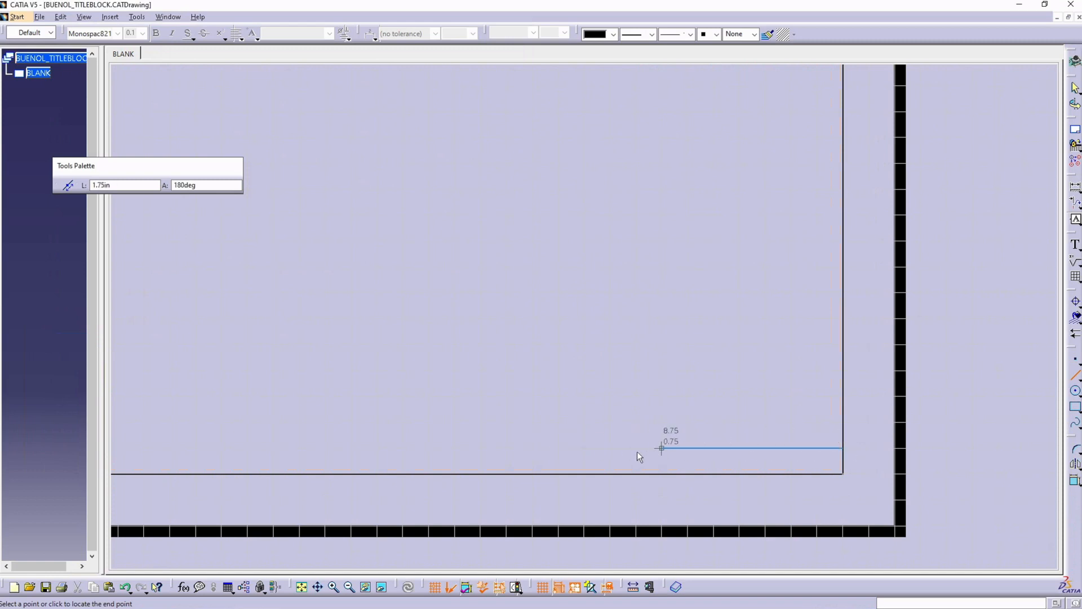
left_click(532, 454)
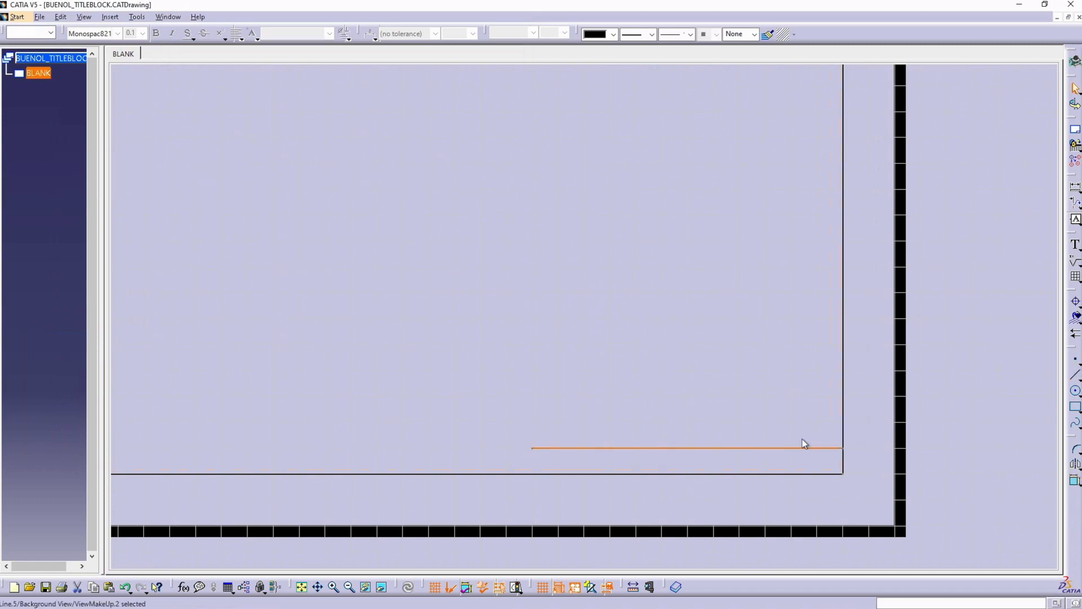
Step: Draw three more 3 in horizontal lines from the border's right edge, spaced 0.25 in apart above the first one
left_click(1075, 377)
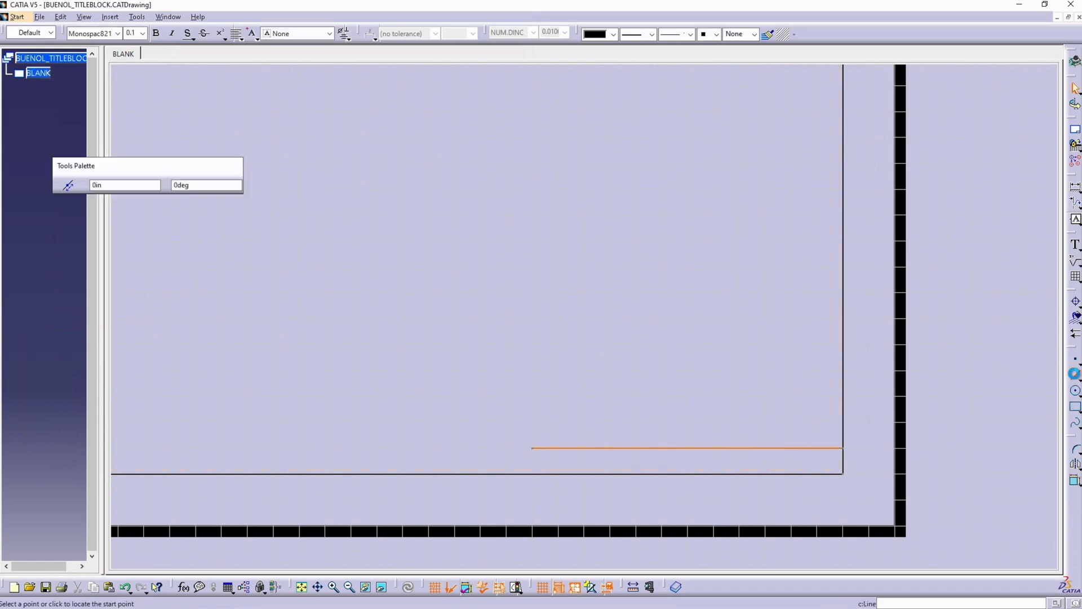
left_click(845, 423)
left_click(532, 423)
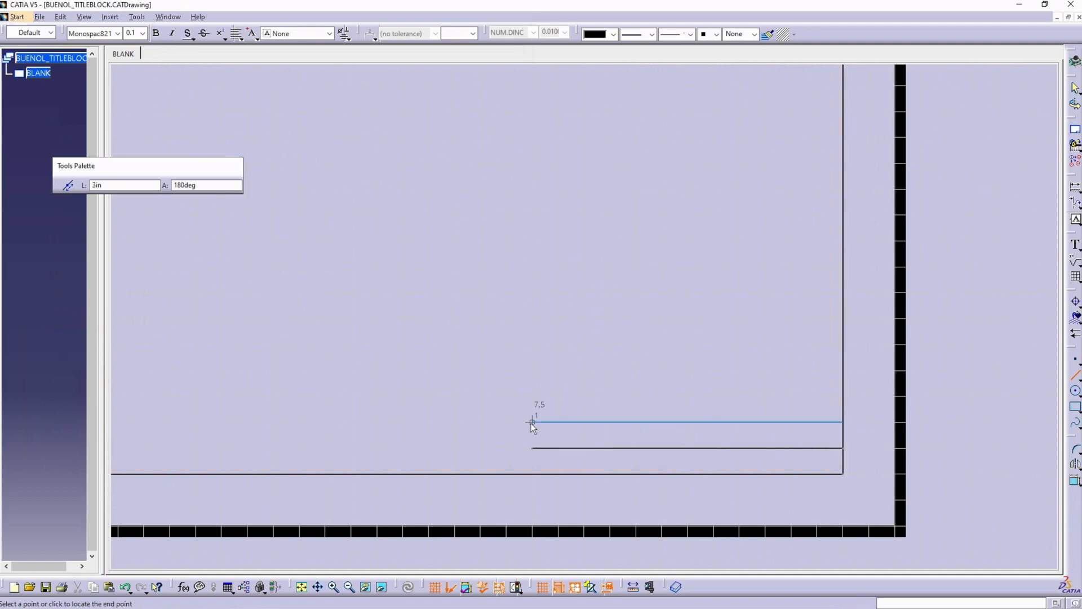
left_click(844, 397)
left_click(532, 396)
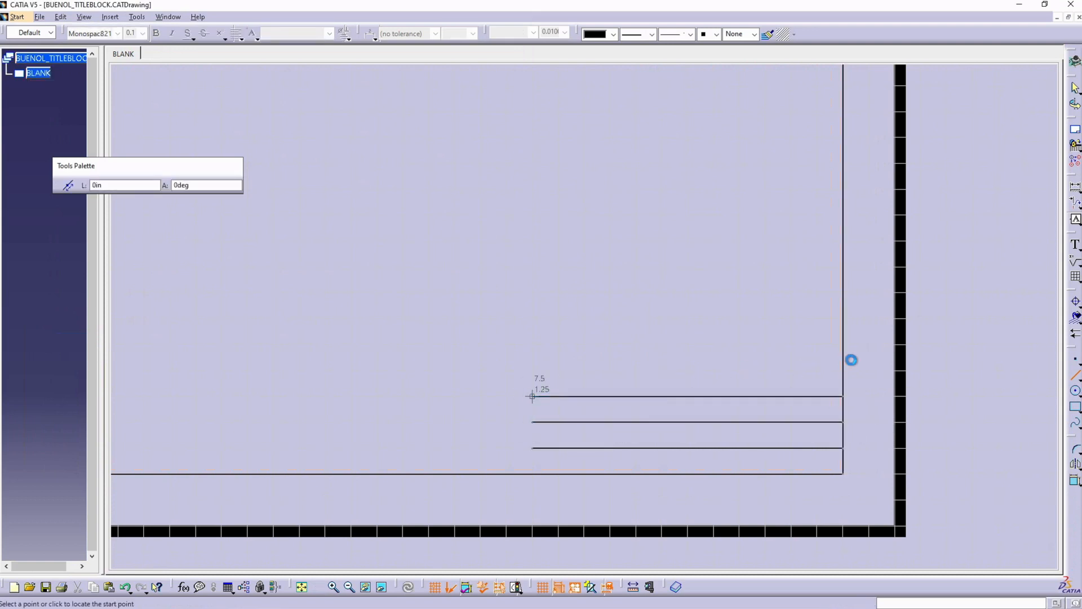
left_click(844, 371)
left_click(532, 370)
Step: Close the title block's left side with a vertical line, and divide the middle two rows into two cells and the bottom row into three
left_click(533, 370)
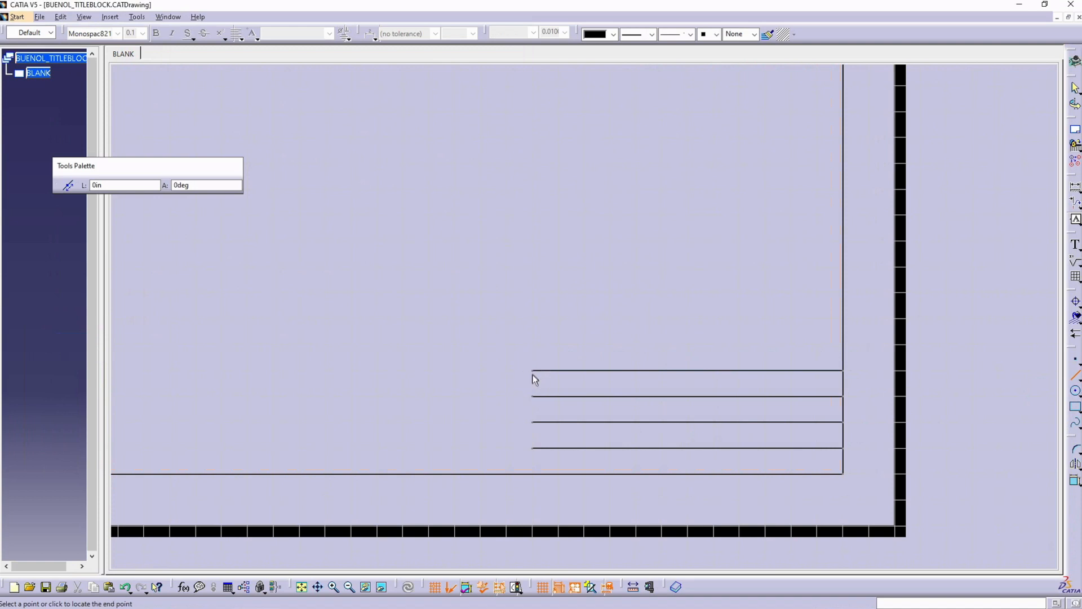
left_click(532, 474)
left_click(791, 396)
left_click(791, 449)
left_click(766, 448)
left_click(766, 474)
left_click(663, 473)
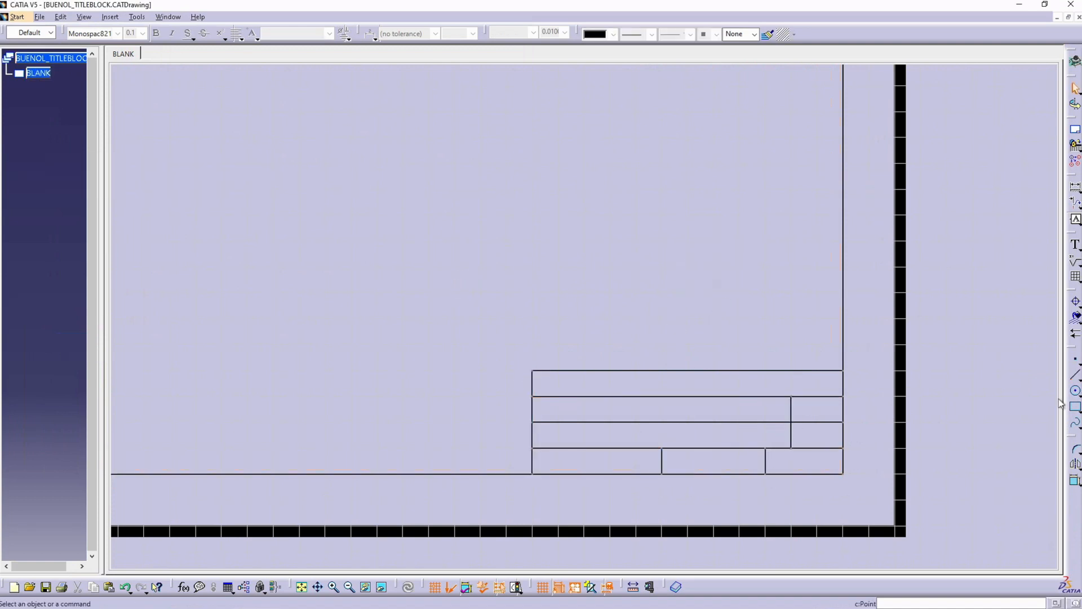
Step: Add the bold text "EMBRY-RIDDLE AERONAUTICAL UNIVERSITY" just above the title block
left_click(1076, 244)
left_click(564, 331)
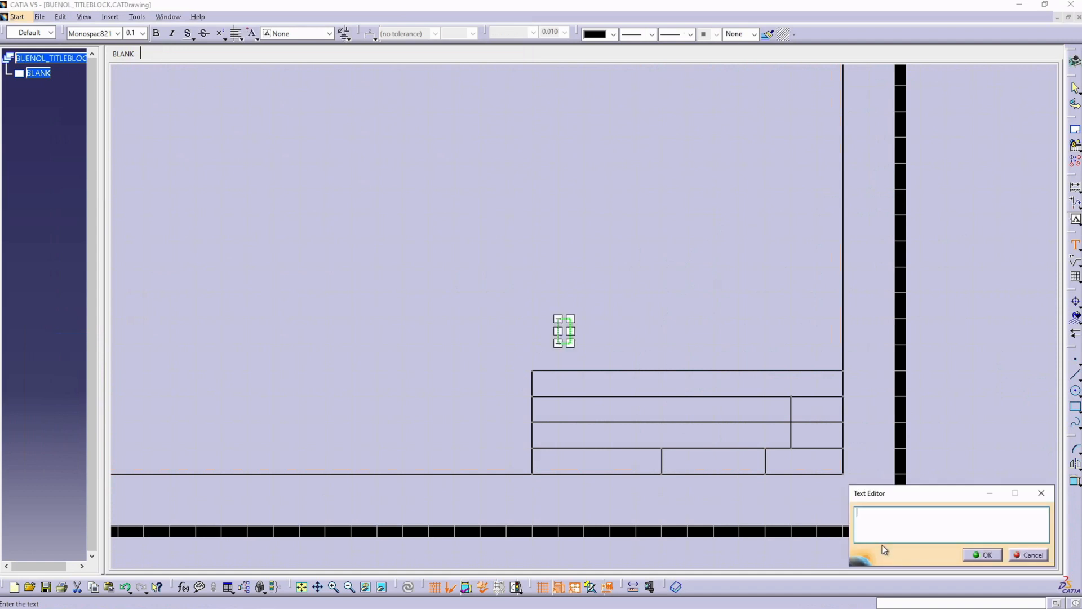
type("EMBRY-RIDDLE AERONAUTICAL")
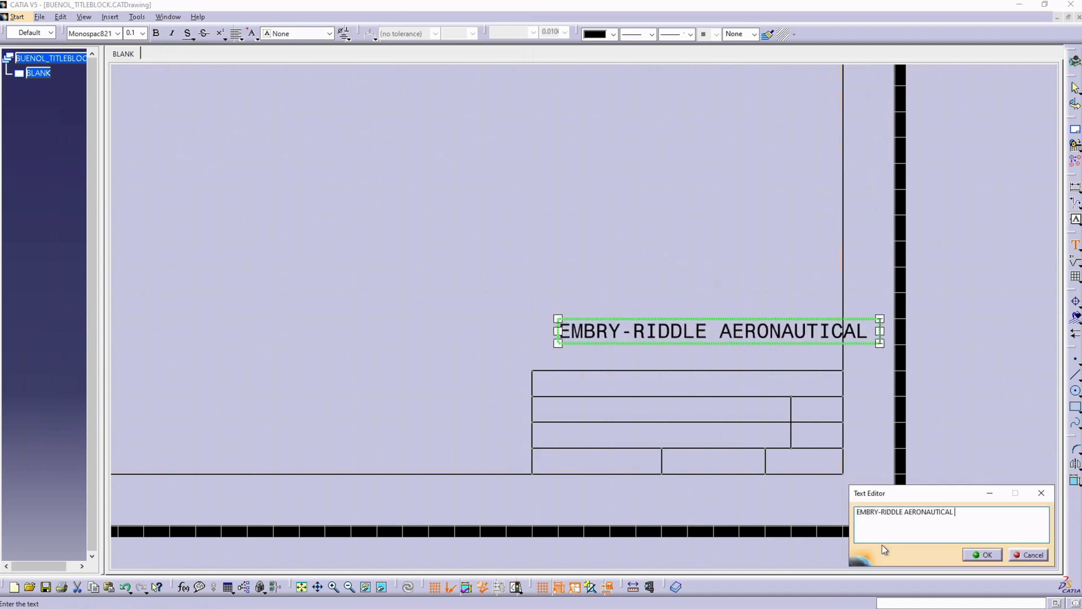
type(" UNIVERSITY")
left_click(1012, 511)
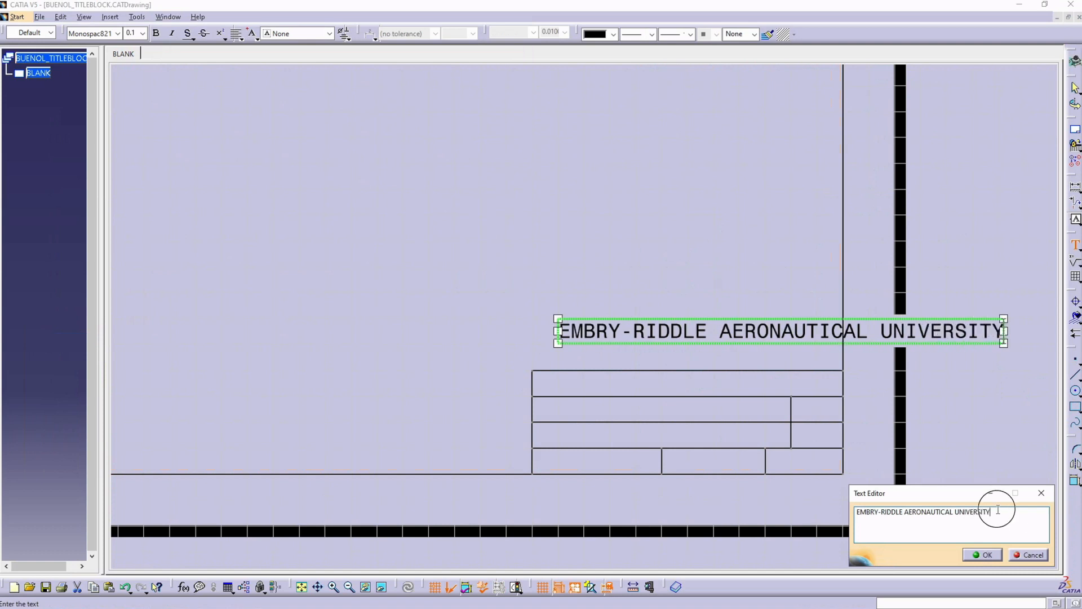
left_click_drag(1012, 510, 828, 500)
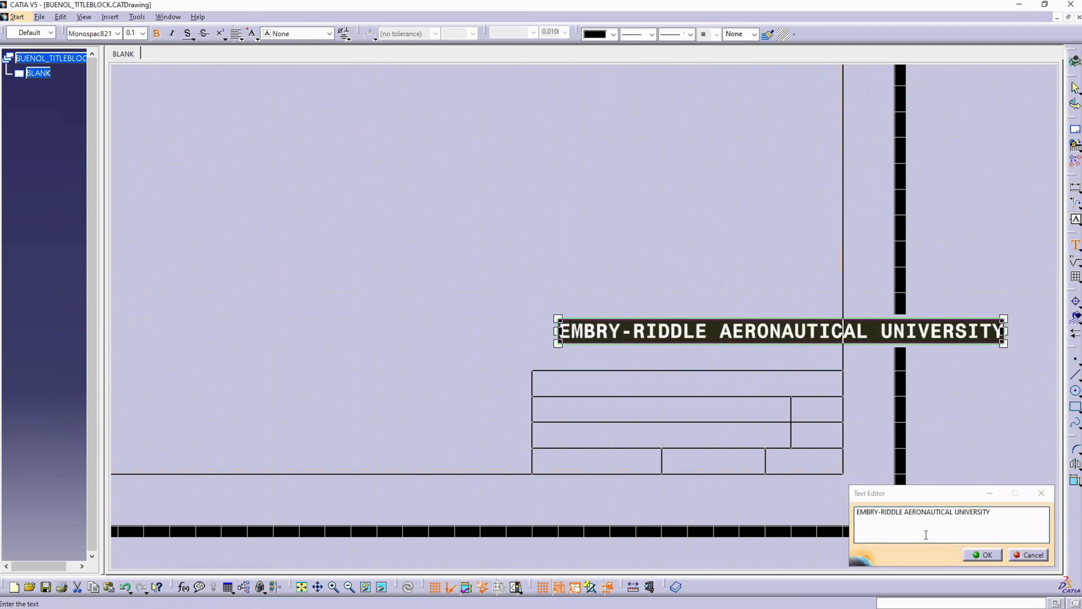
left_click(981, 555)
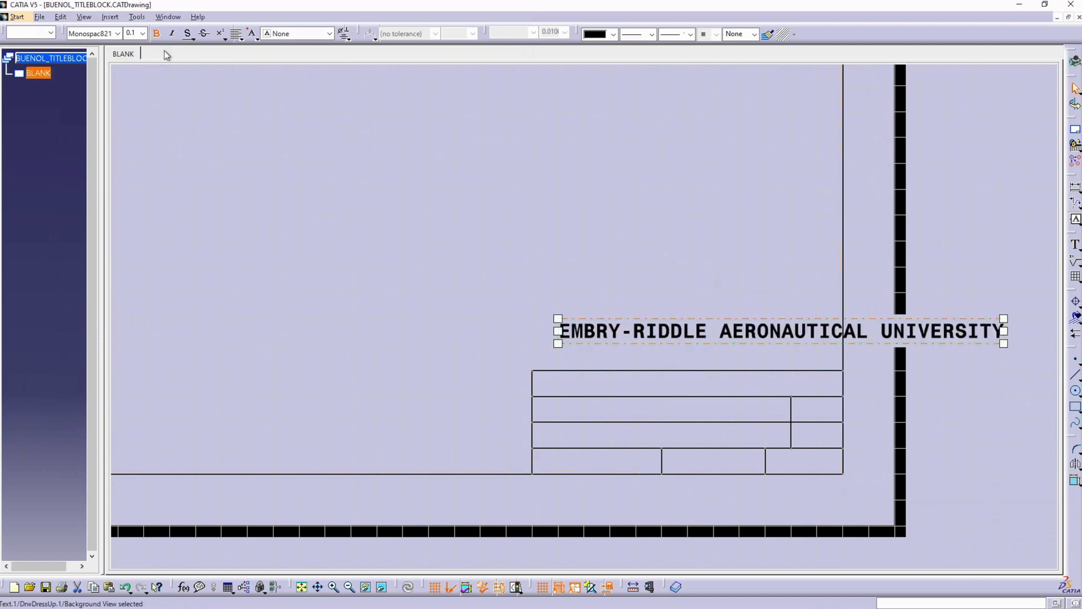
Step: Set the Drafting paper unit for length to Millimeter (mm) in the options
left_click(142, 34)
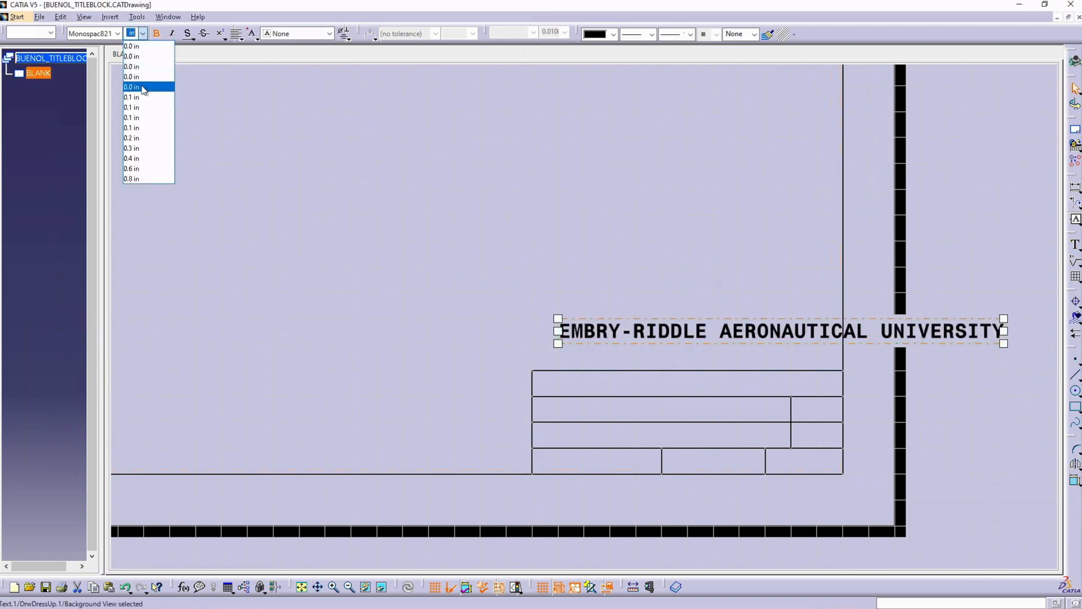
left_click(139, 18)
left_click(138, 17)
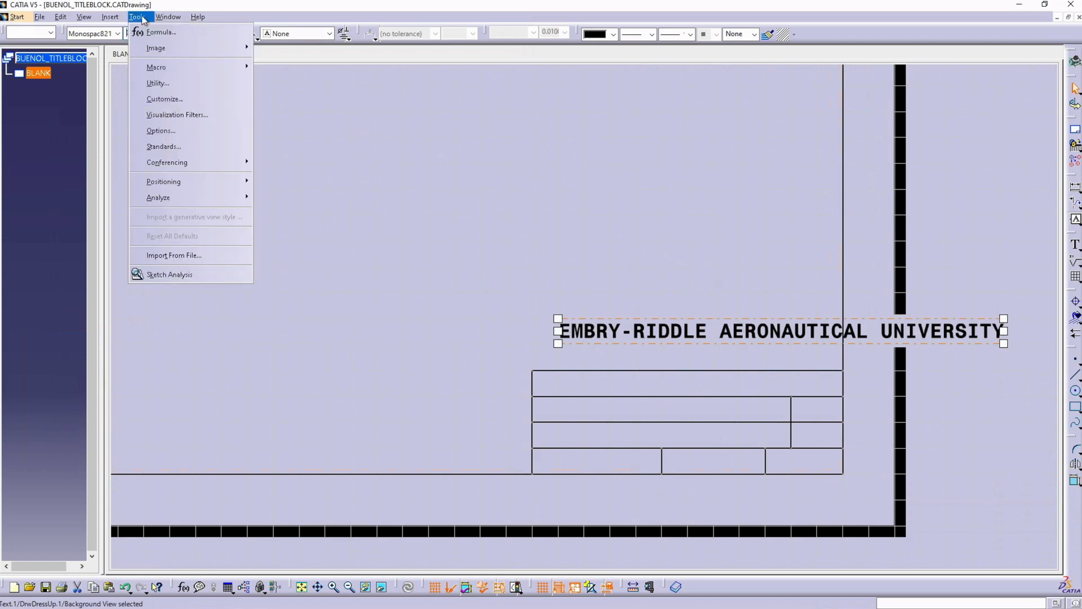
left_click(160, 130)
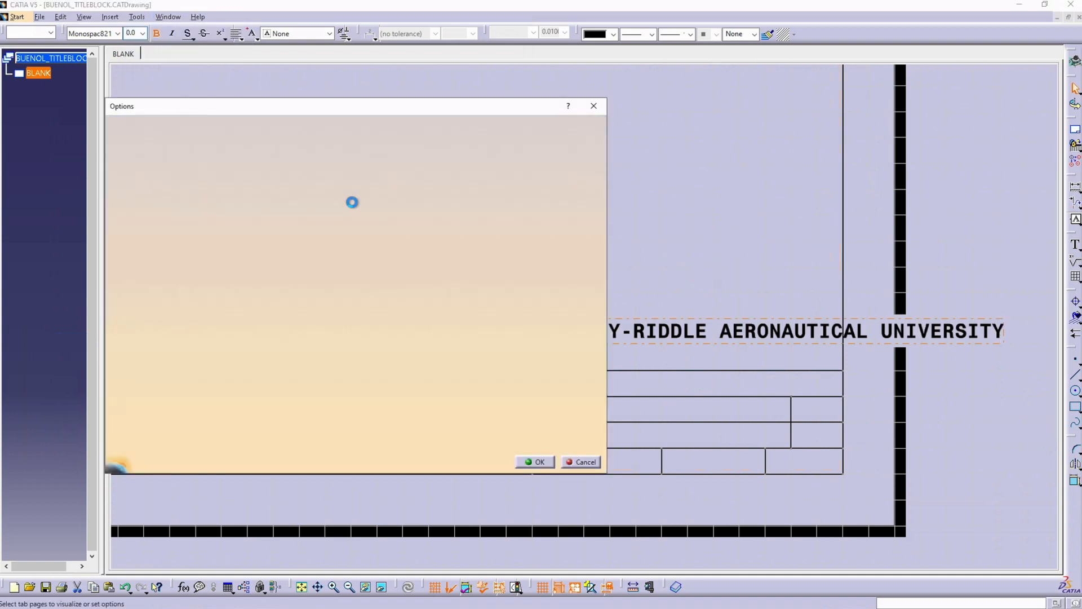
left_click(345, 416)
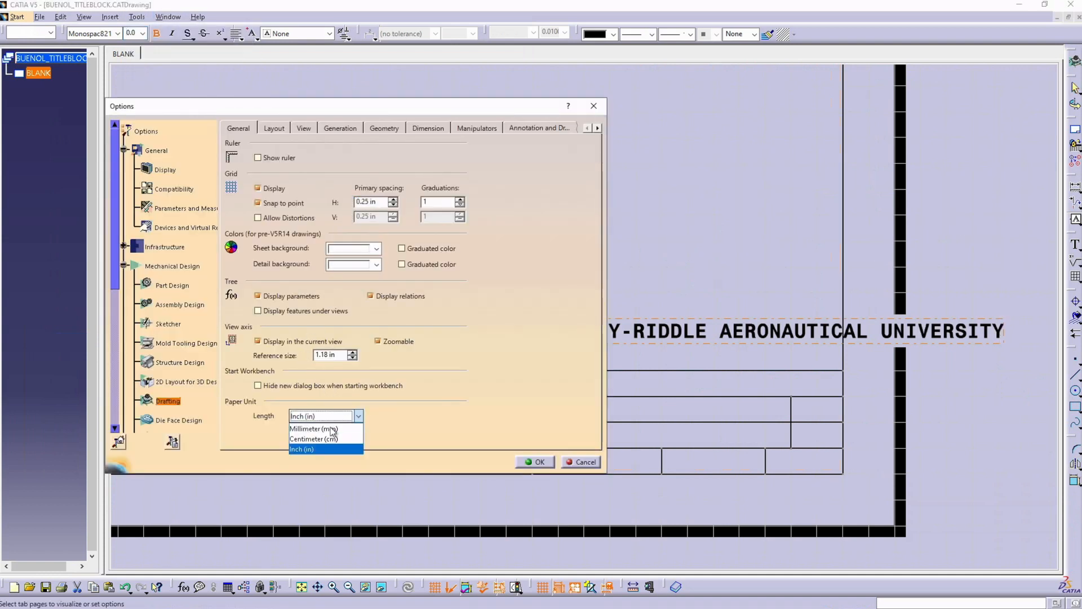
left_click(321, 430)
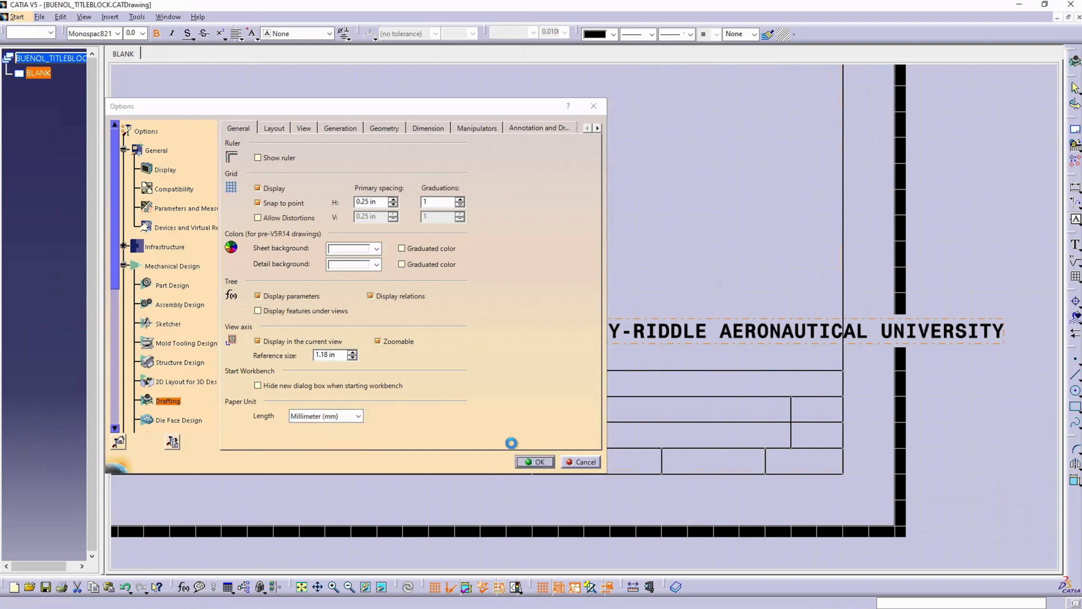
left_click(536, 463)
Step: Set the university heading's text height to 2.0 mm and move it into the title block's top row
left_click(142, 34)
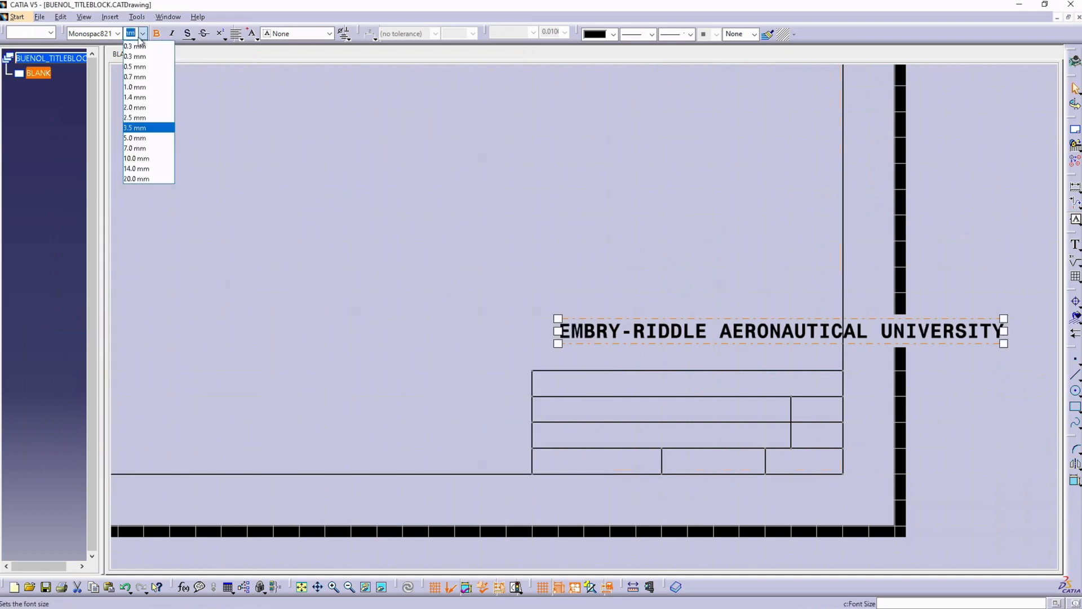
left_click(136, 107)
left_click_drag(672, 319, 694, 383, "shift")
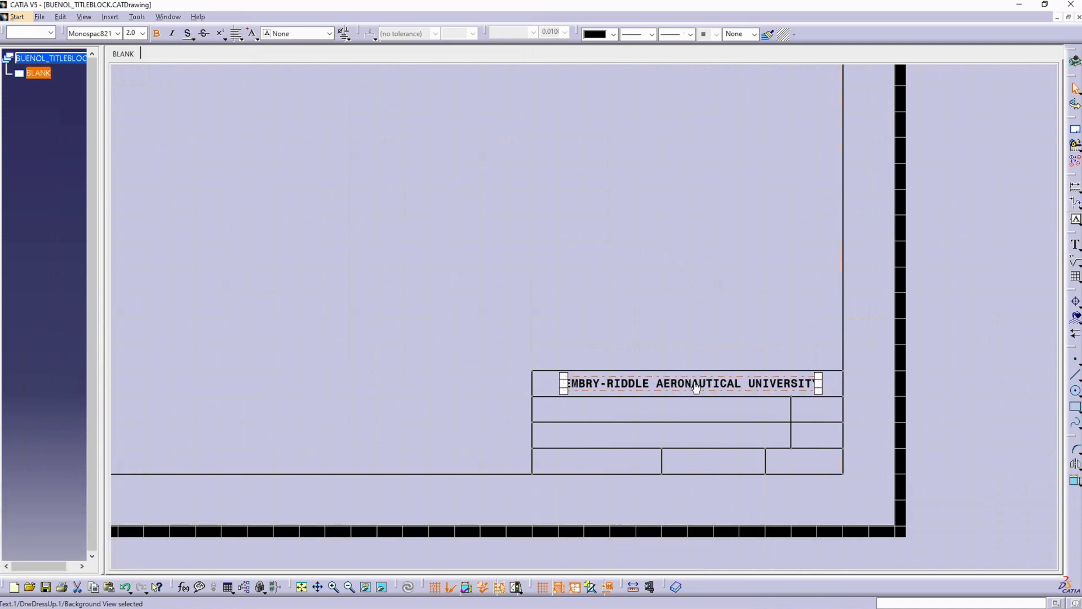
left_click(703, 330)
Step: Add the text "TITLE:" in the wide cell of the title block's second row
middle_click_drag(739, 332, 604, 190)
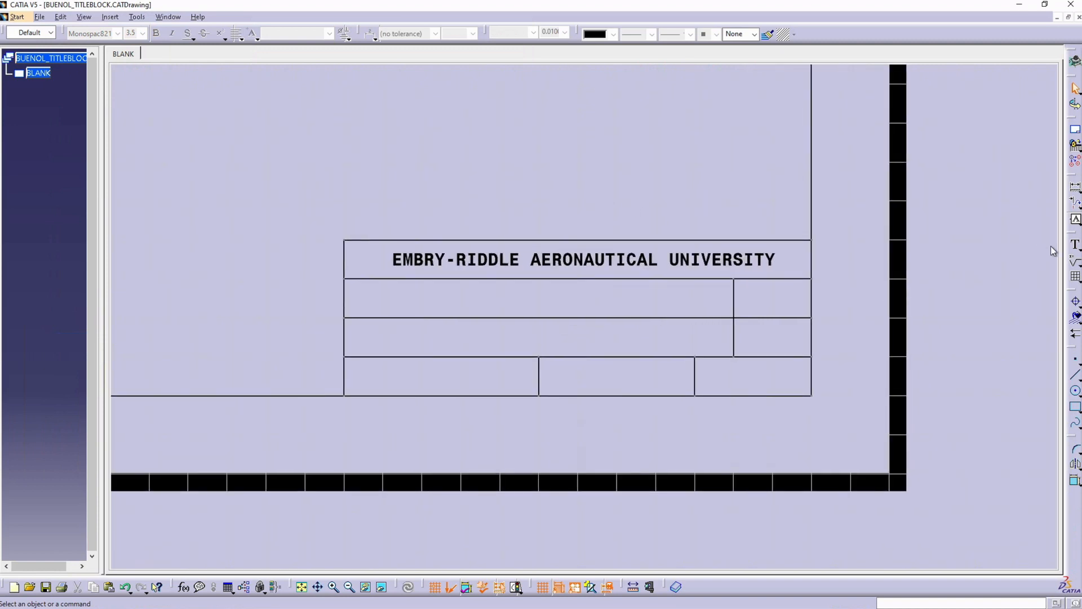
left_click(1075, 244)
left_click(360, 294)
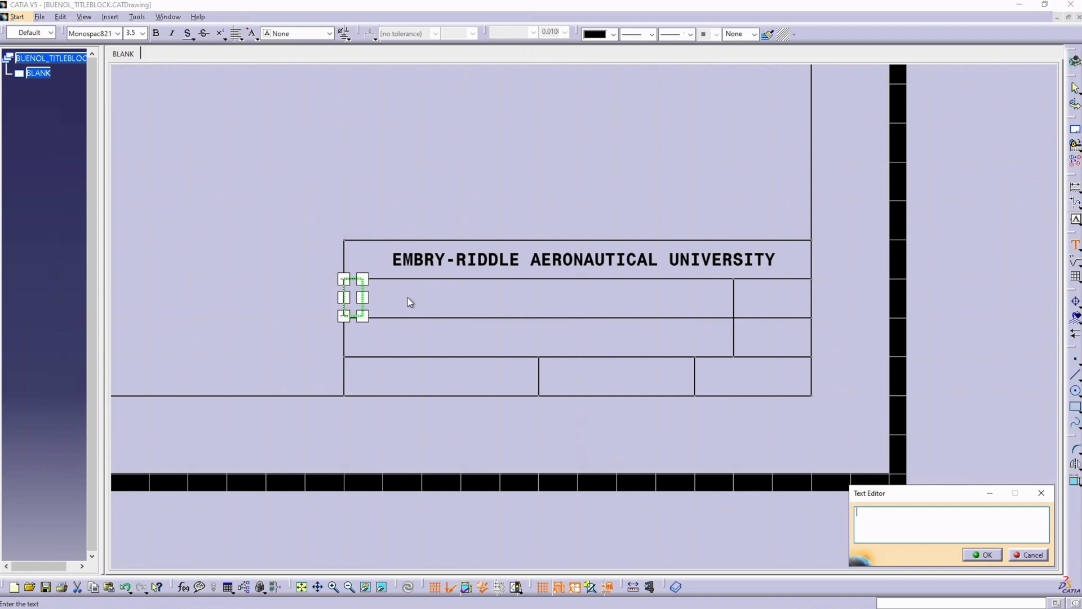
type("TITLE:")
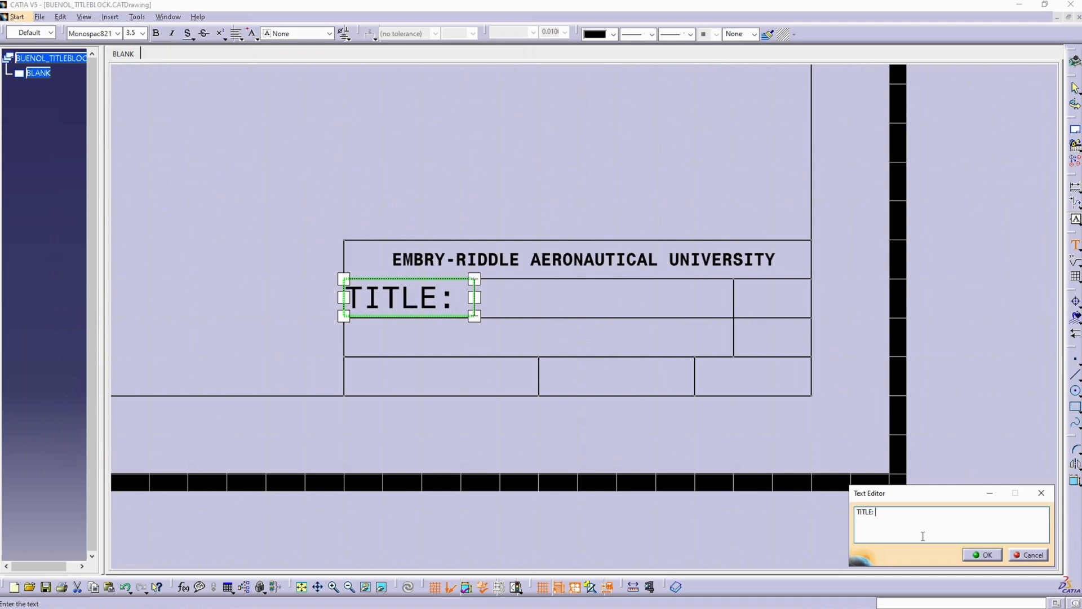
left_click(983, 555)
Step: Add the text "in" in the second row's small cell and "SOx" in the small cell beneath it
left_click(1074, 243)
left_click(742, 293)
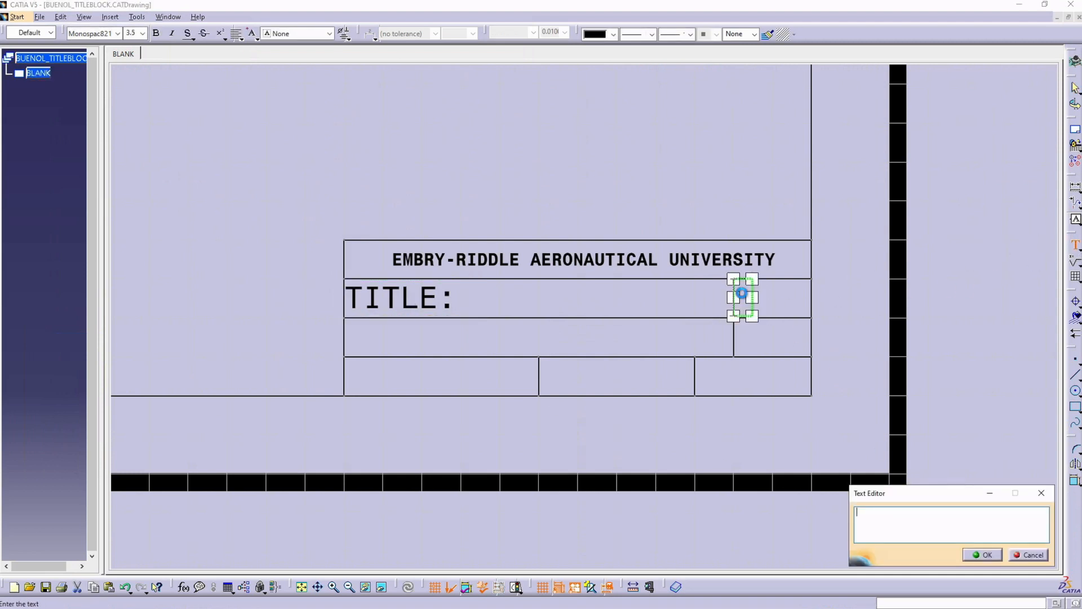
type("in")
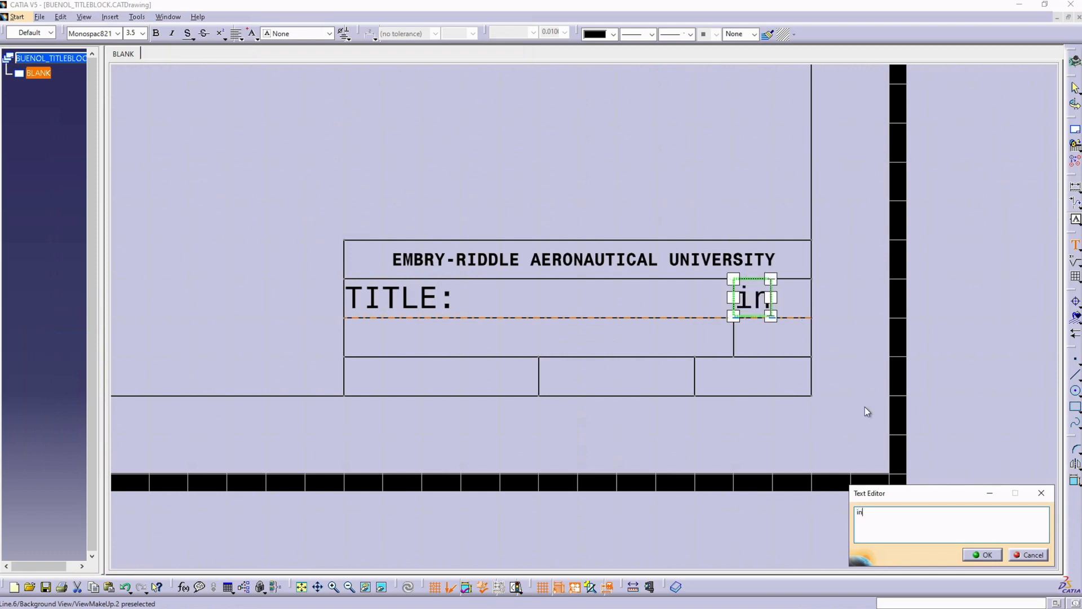
left_click(982, 555)
left_click(1074, 242)
left_click(741, 327)
type("SOx")
left_click(982, 555)
Step: Add a "NAME:" text with the drafter's full name in the third row and "DATE: 01/01/1901" in the bottom row's first cell
left_click(1074, 243)
left_click(350, 327)
type("NAME: BUENO, LEONARDO")
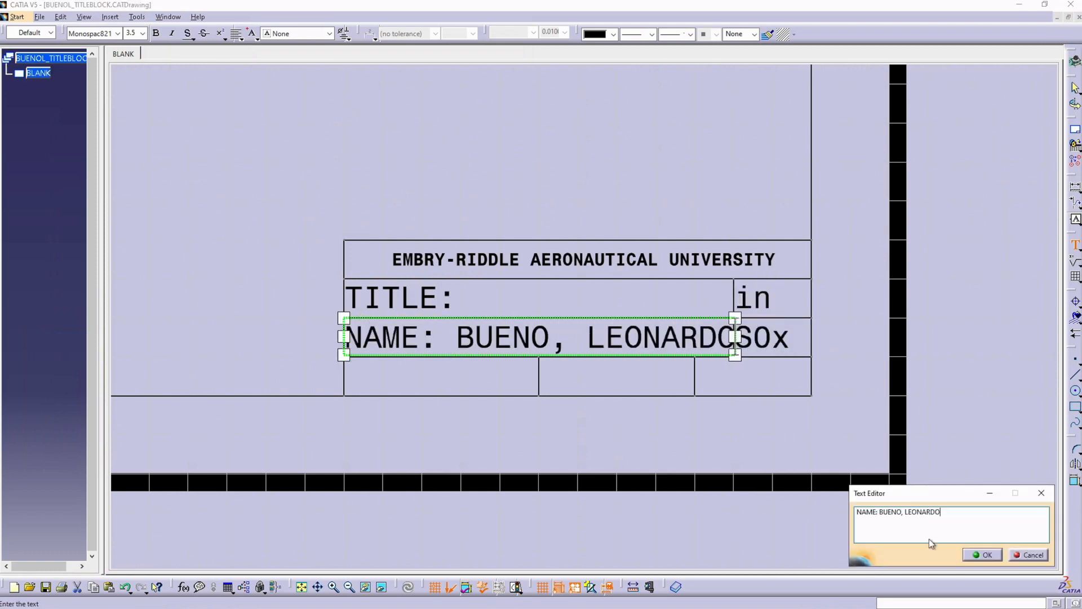
left_click(983, 555)
left_click(1074, 245)
left_click(349, 365)
type("DATE: 01/01/1901")
left_click(983, 554)
Step: Add the texts "SCALE 1:1" and "01 OF xx" below the title block
left_click(1074, 244)
left_click(545, 390)
type("SCALE 1:1")
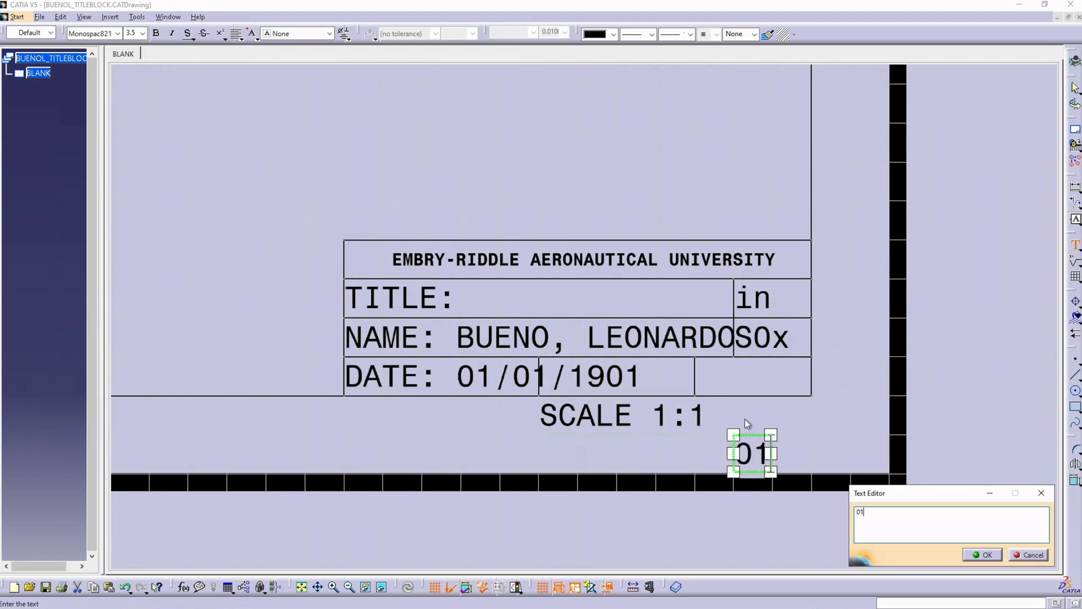
type(" OF 01")
key("BackSpace")
key("BackSpace")
type("xx")
left_click(984, 555)
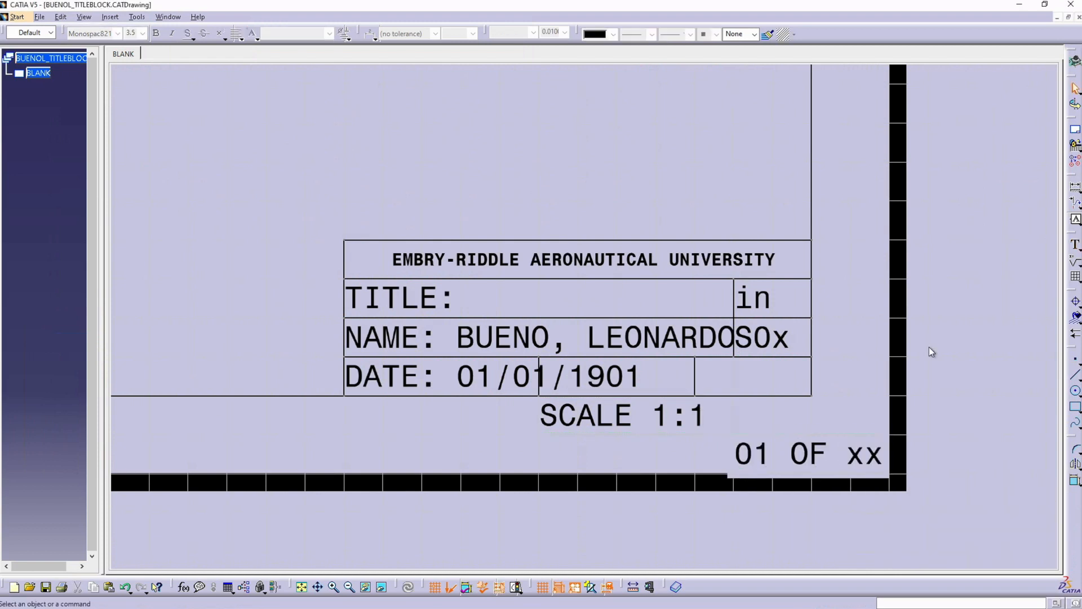
Step: Move "01 OF xx" into the bottom row's last cell and "SCALE 1:1" into its middle cell
left_click(818, 447)
left_click_drag(818, 447, 778, 370)
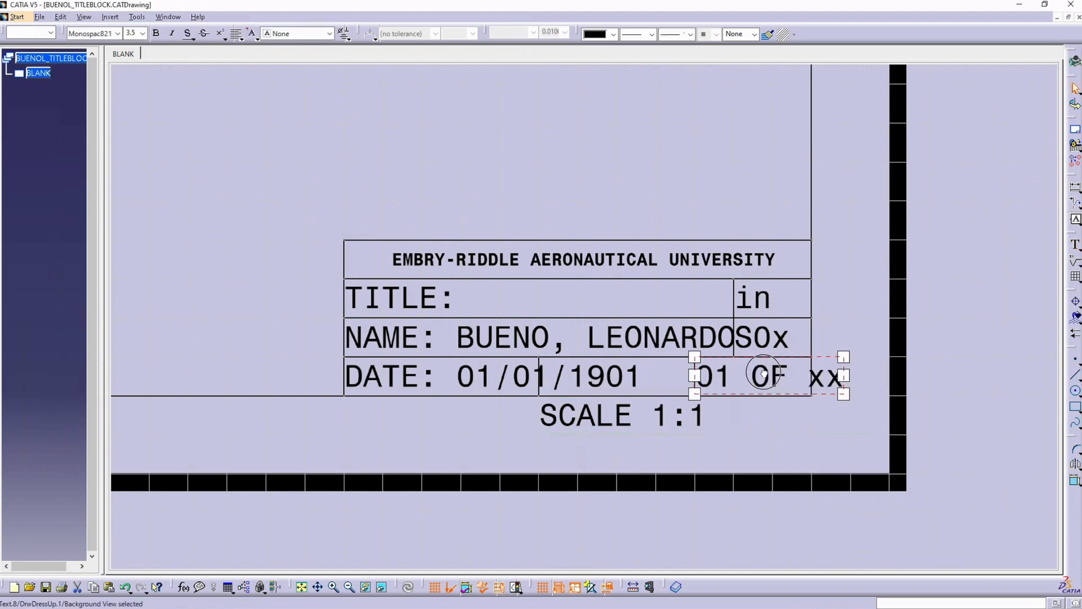
left_click(600, 398)
left_click_drag(600, 375, 602, 375)
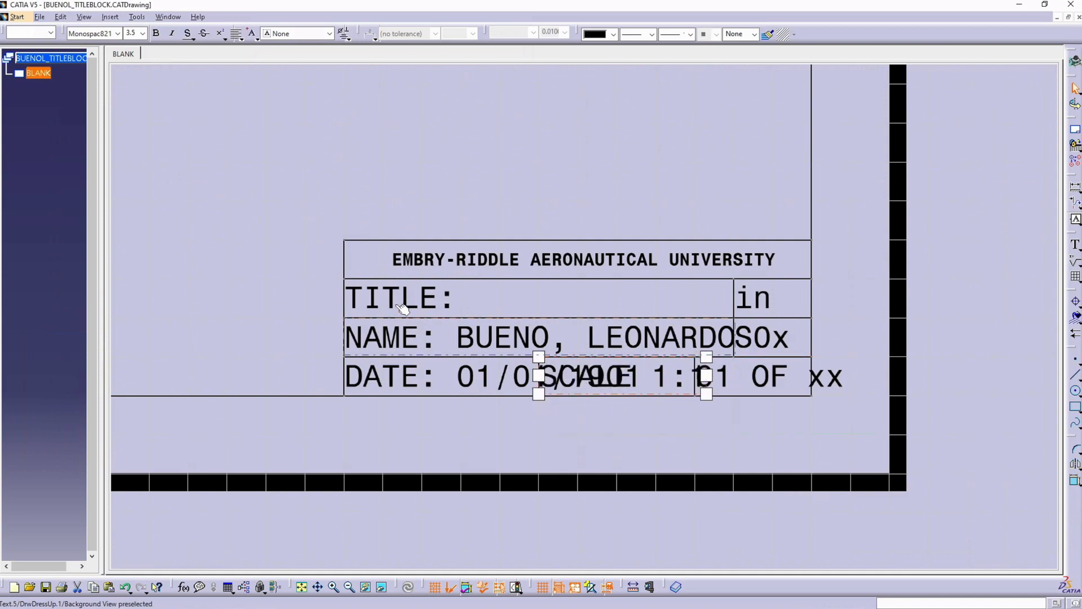
Step: Set the text height of all seven title block texts below the university heading to 2.0 mm
left_click(397, 303)
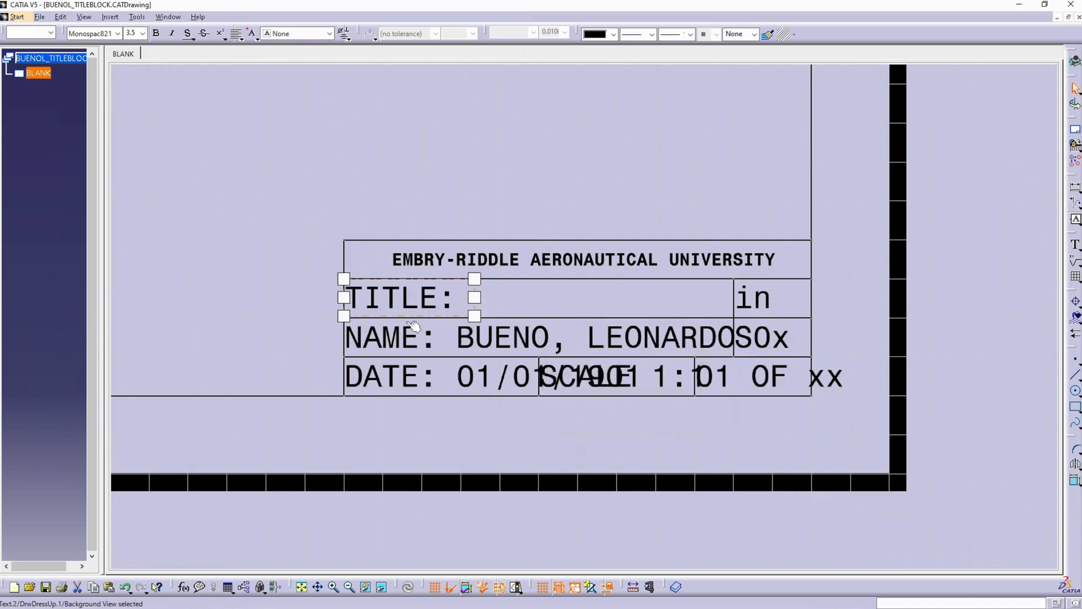
left_click(396, 357, "ctrl")
left_click(442, 378, "ctrl")
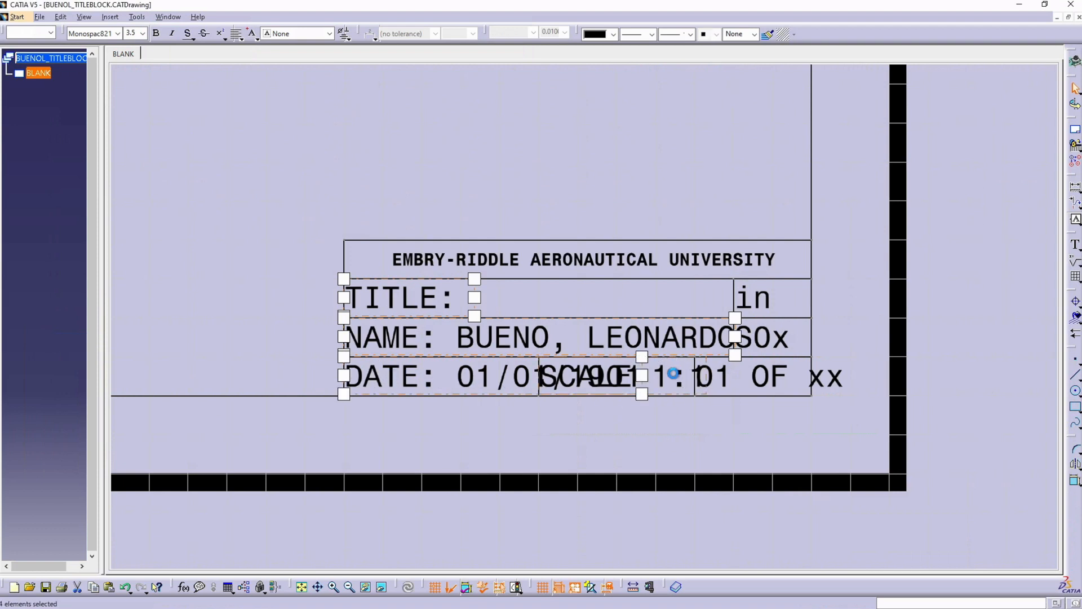
left_click(759, 377, "ctrl")
left_click(764, 335, "ctrl")
left_click(756, 297, "ctrl")
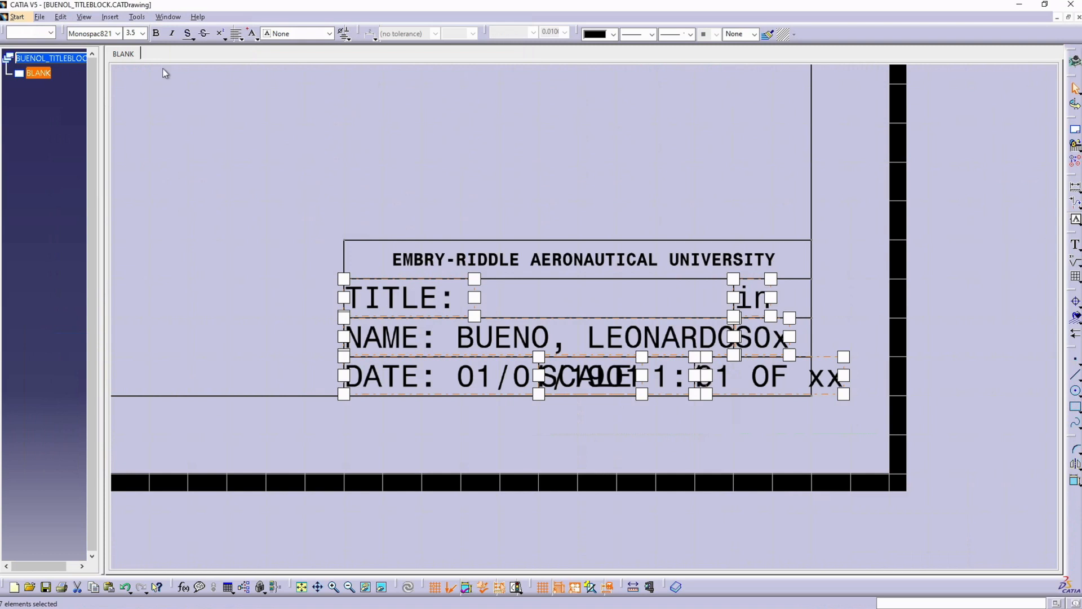
left_click(142, 33)
left_click(158, 107)
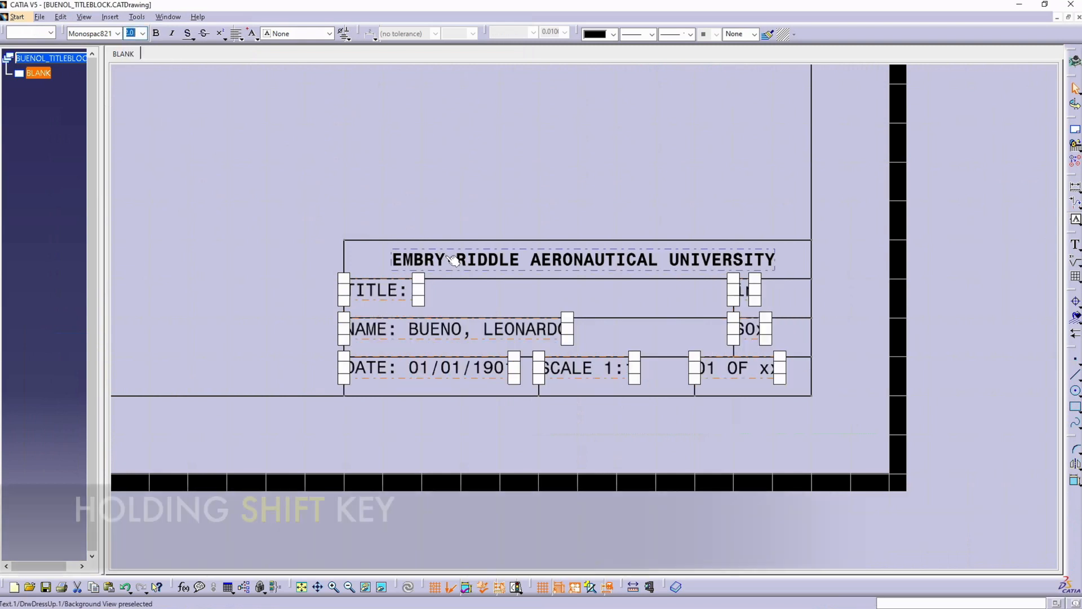
Step: Shift the seven selected texts together slightly so they sit vertically centred and clear of their cells' left lines
left_click_drag(378, 287, 382, 295, "shift")
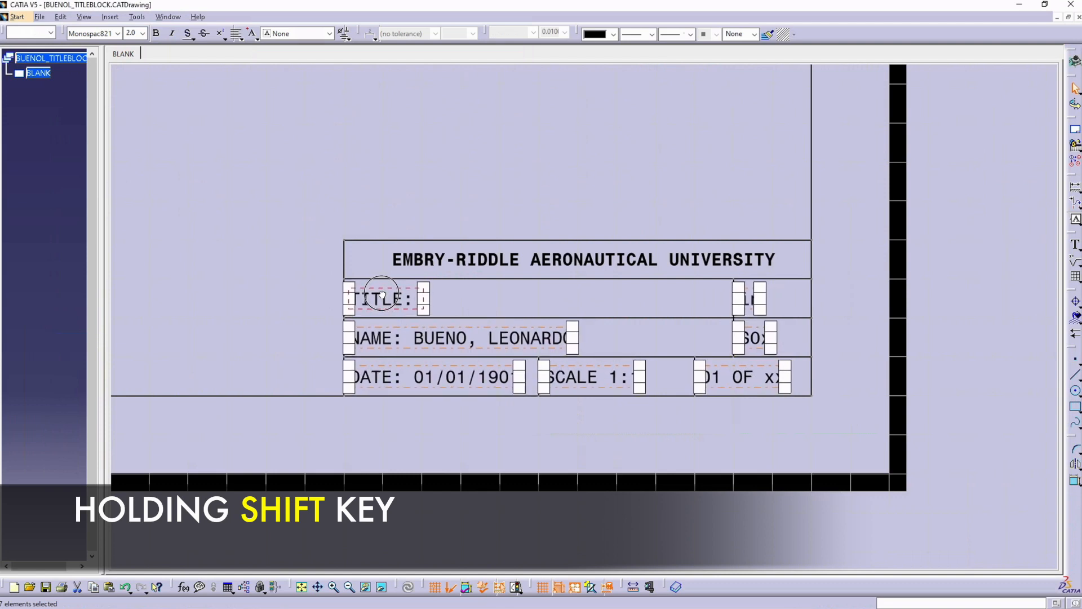
left_click_drag(382, 296, 382, 296, "shift")
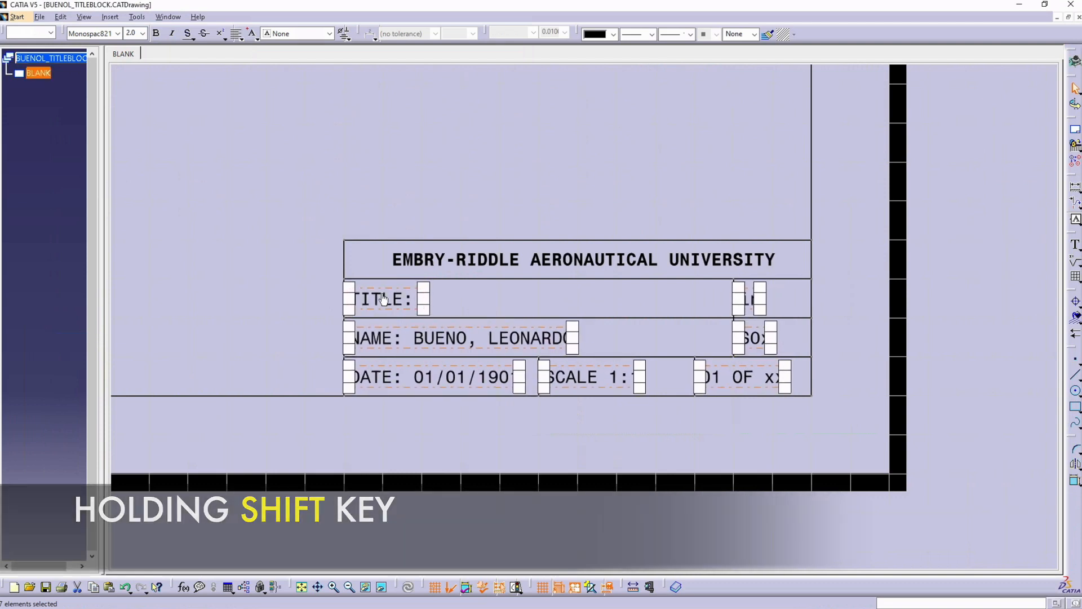
left_click(533, 120)
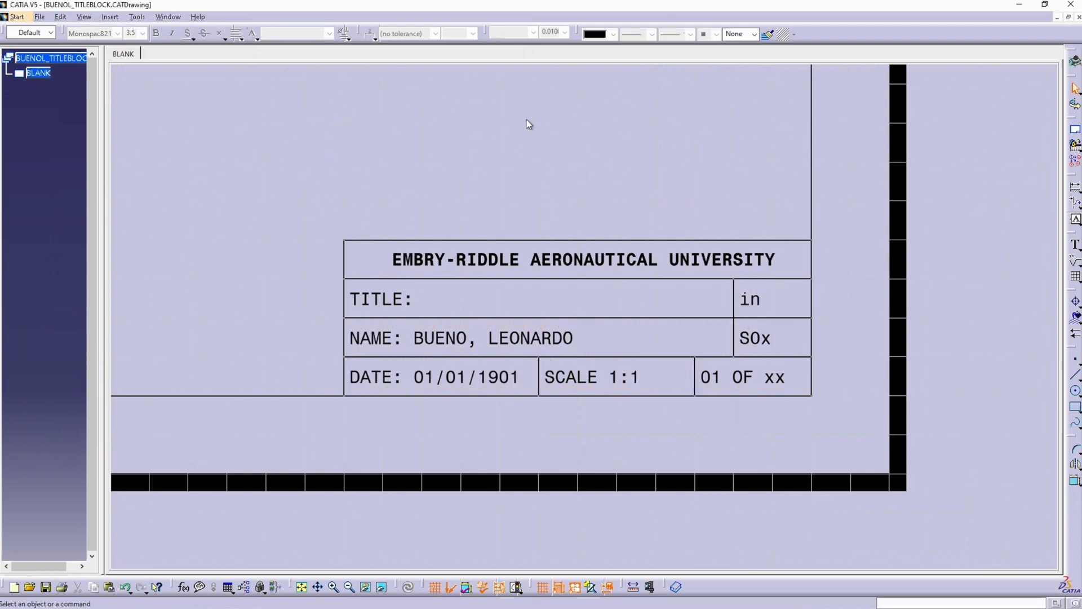
Step: Return from the sheet background to the working views and fit the whole sheet in view
left_click(60, 17)
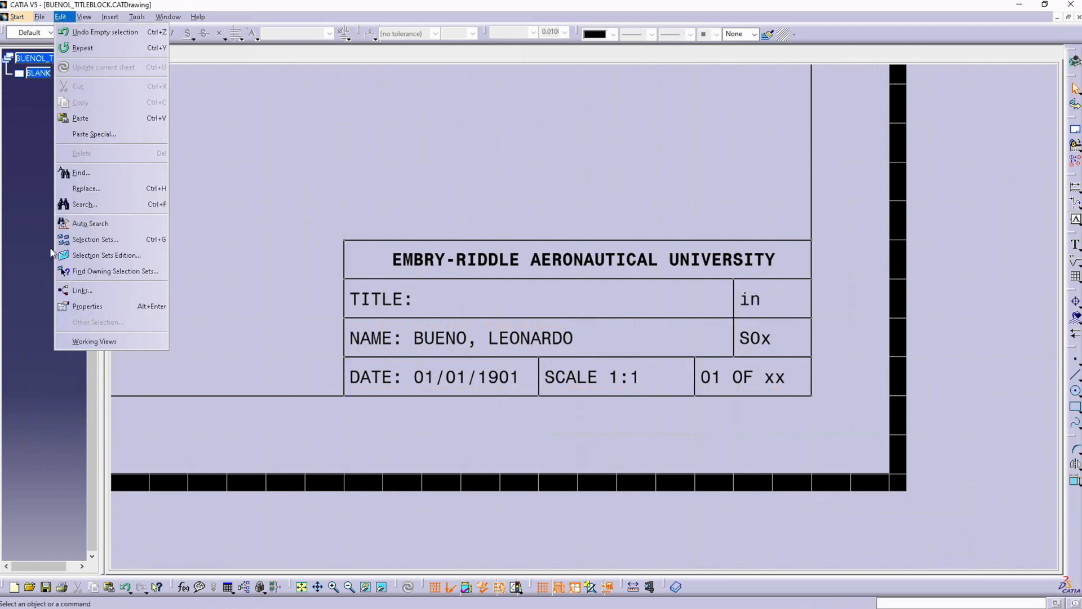
left_click(104, 341)
middle_click_drag(271, 232, 290, 282, "ctrl")
left_click(302, 586)
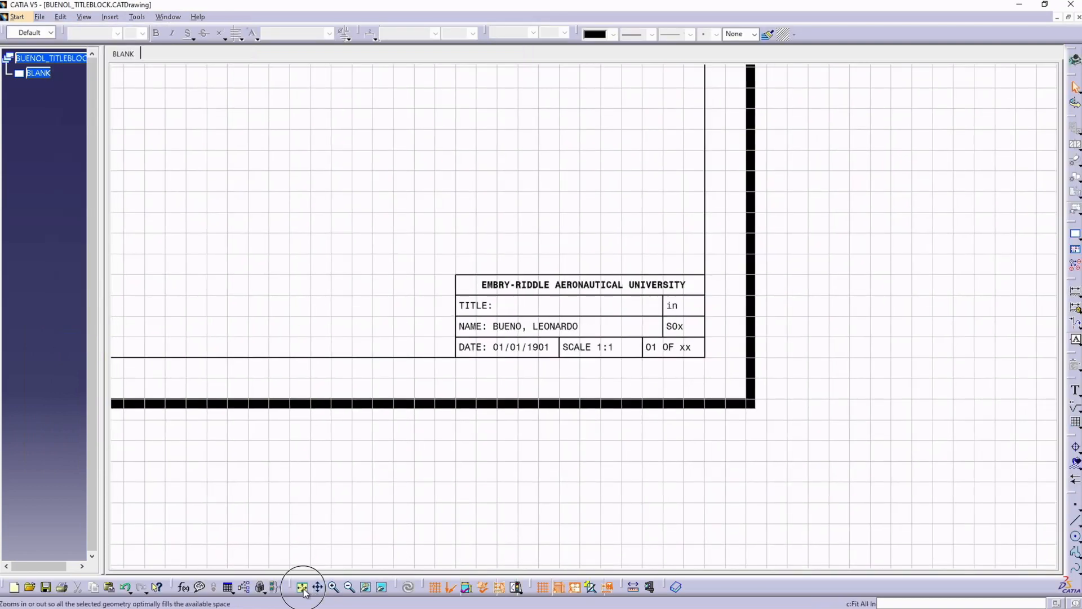